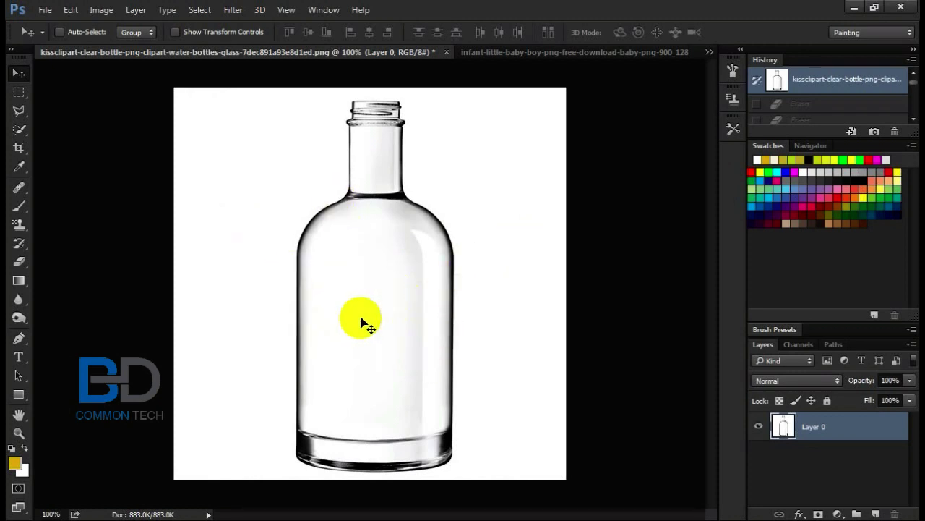
Zoom in and out on the bottle, then switch to the baby document and drag the baby toward the bottle
left_click(361, 324, "ctrl")
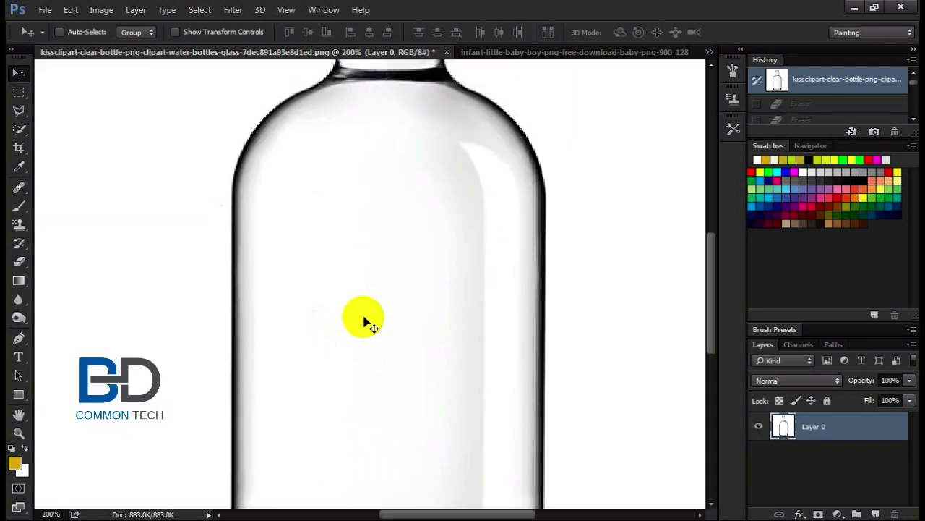
left_click(366, 317, "ctrl+alt")
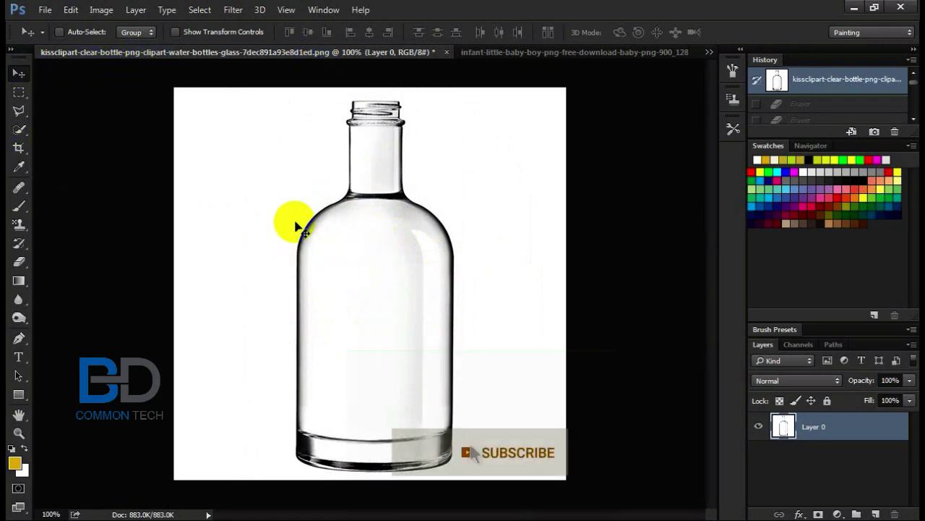
left_click(522, 55)
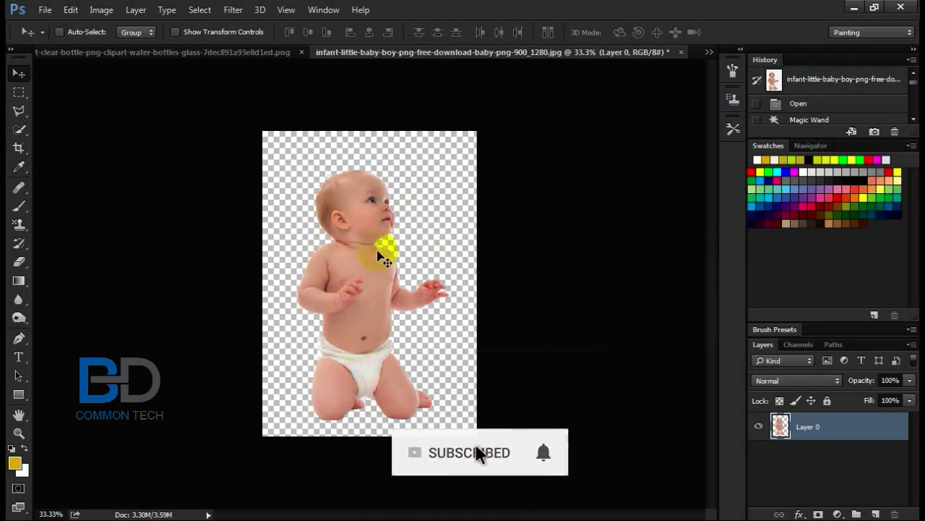
left_click_drag(362, 287, 202, 54)
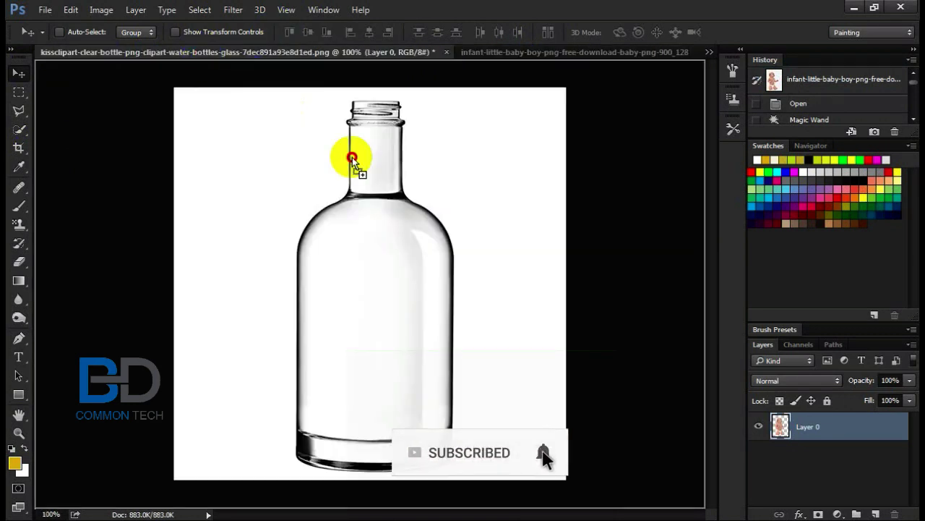
Drop the baby into the bottle image as a new layer and shrink it to fit inside
left_click_drag(203, 54, 380, 311)
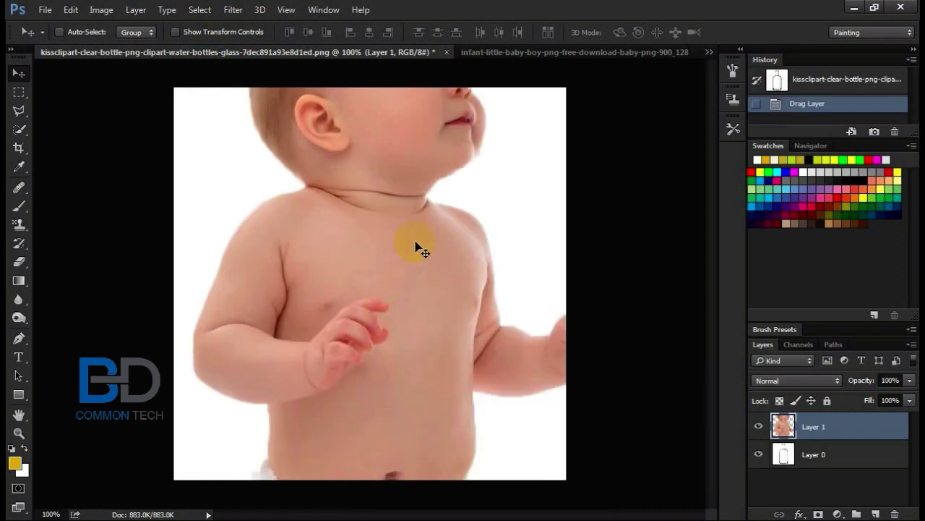
left_click(419, 237, "alt")
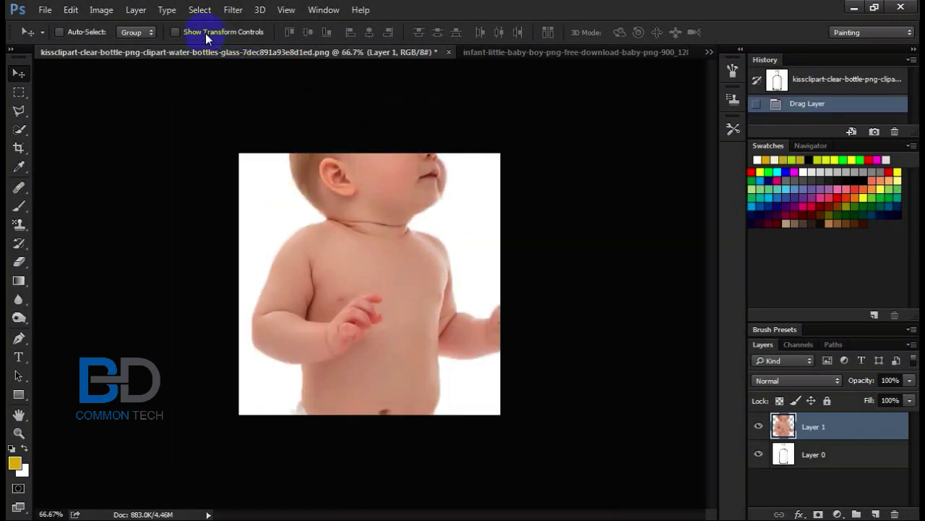
left_click(471, 260, "alt")
mouse_move(506, 71)
left_mouse_down()
mouse_move(335, 410)
mouse_move(388, 280)
left_mouse_up()
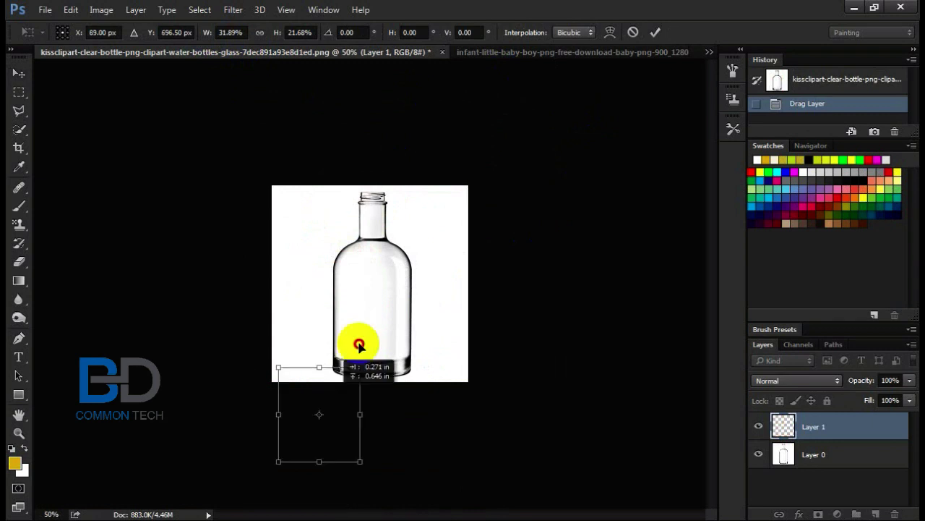
double_click(388, 282)
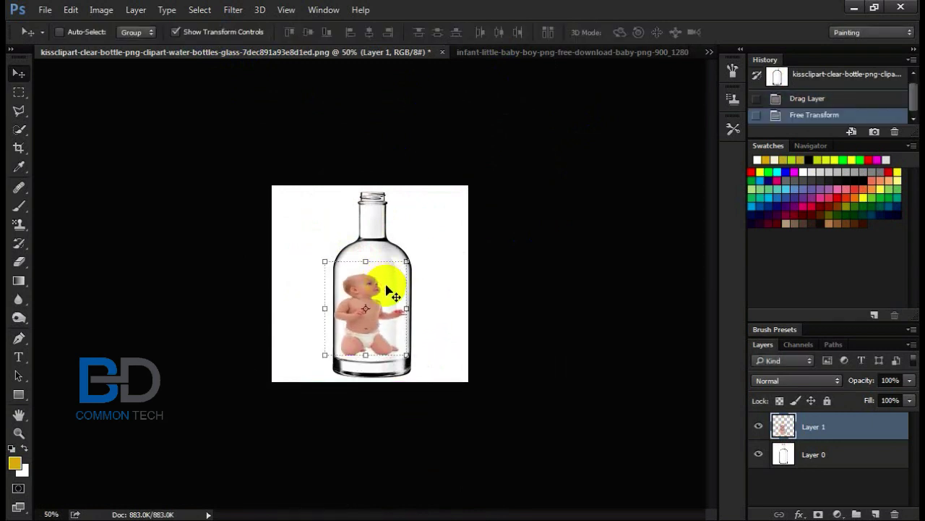
left_click(386, 286, "ctrl")
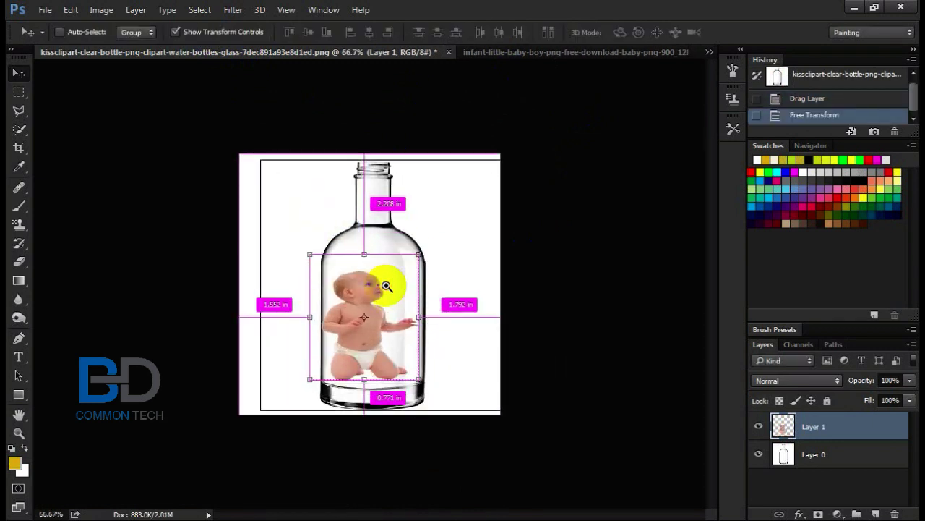
left_click(387, 286, "ctrl")
Make the baby taller and narrower between the bottle walls, then nudge it onto the bottom
left_click_drag(374, 326, 379, 339)
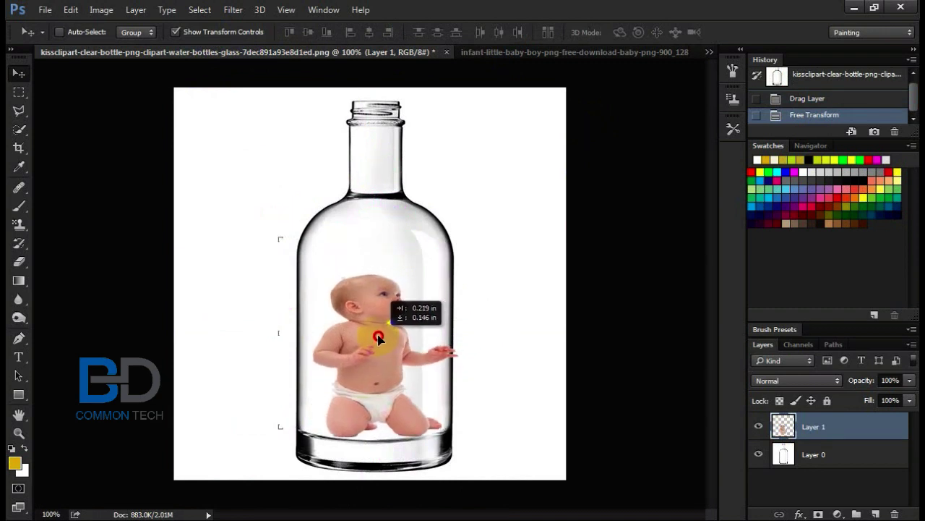
left_click_drag(379, 339, 382, 338)
left_click_drag(373, 249, 376, 232)
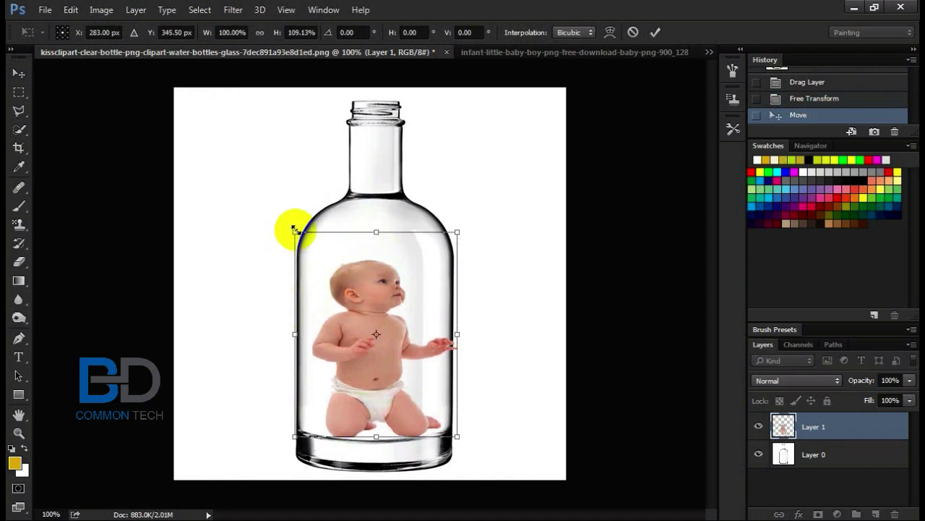
left_click_drag(295, 230, 301, 223)
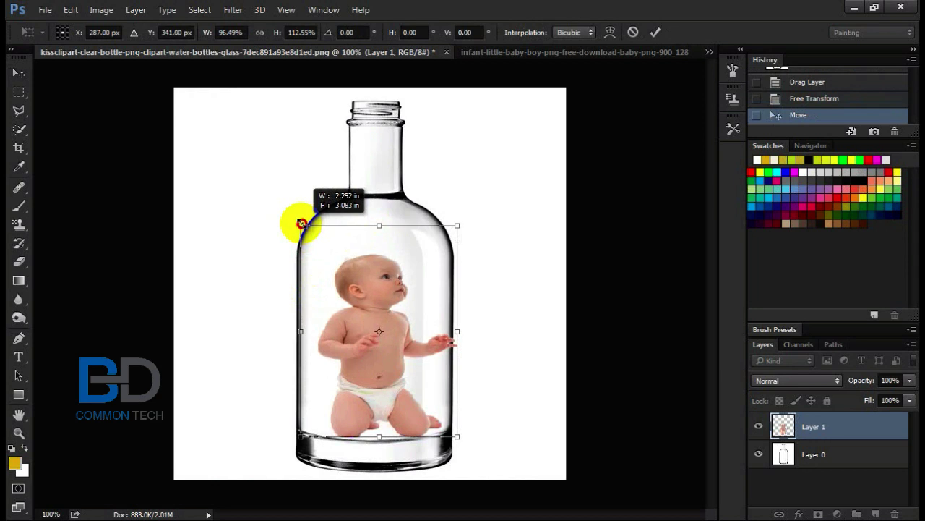
key("Return")
key("Left")
key("Left")
key("Left")
key("Left")
key("Left")
key("Left")
key("Left")
key("Left")
key("Left")
key("Right")
key("Down")
key("ctrl+h")
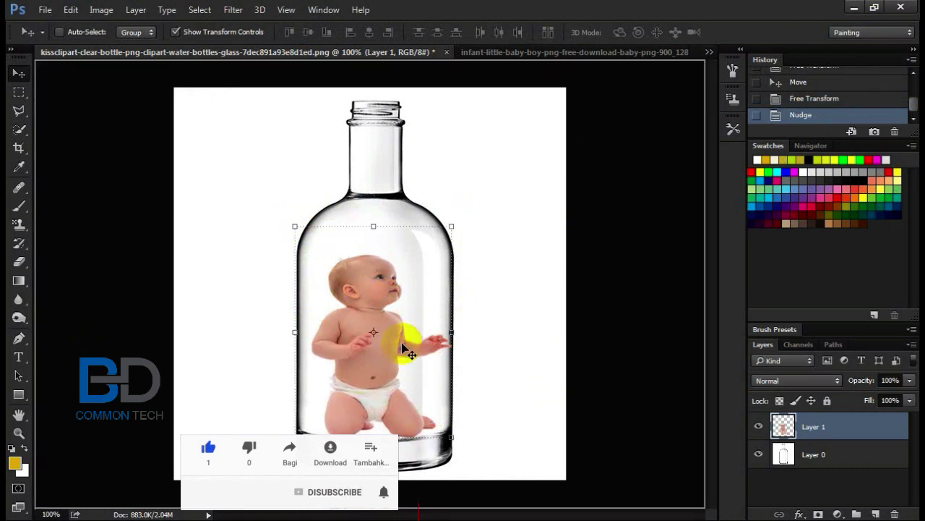
Place the seawater image, shrink it to fit the bottle, and move its layer beneath the baby
left_click_drag(855, 10, 402, 357)
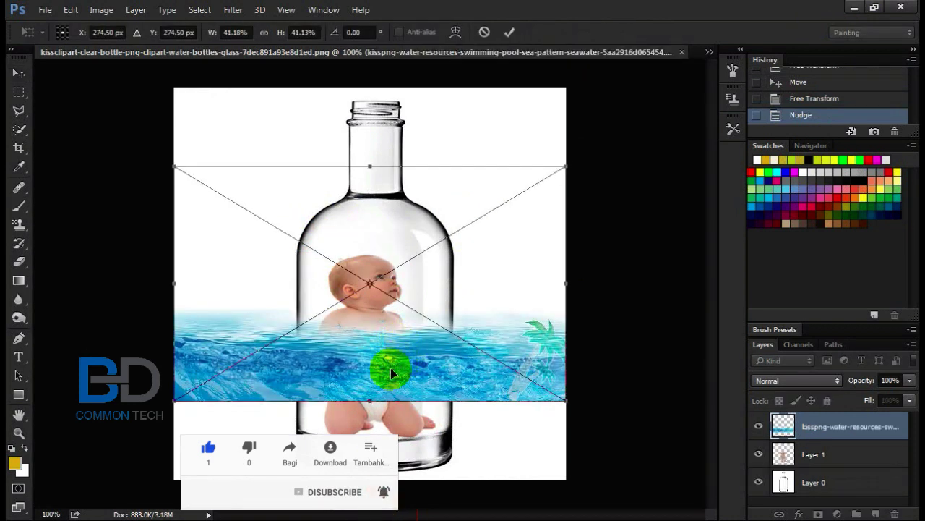
mouse_move(566, 400)
left_mouse_down()
mouse_move(447, 408)
mouse_move(352, 366)
mouse_move(310, 371)
mouse_move(258, 402)
mouse_move(306, 380)
mouse_move(371, 404)
mouse_move(368, 393)
mouse_move(366, 409)
left_mouse_up()
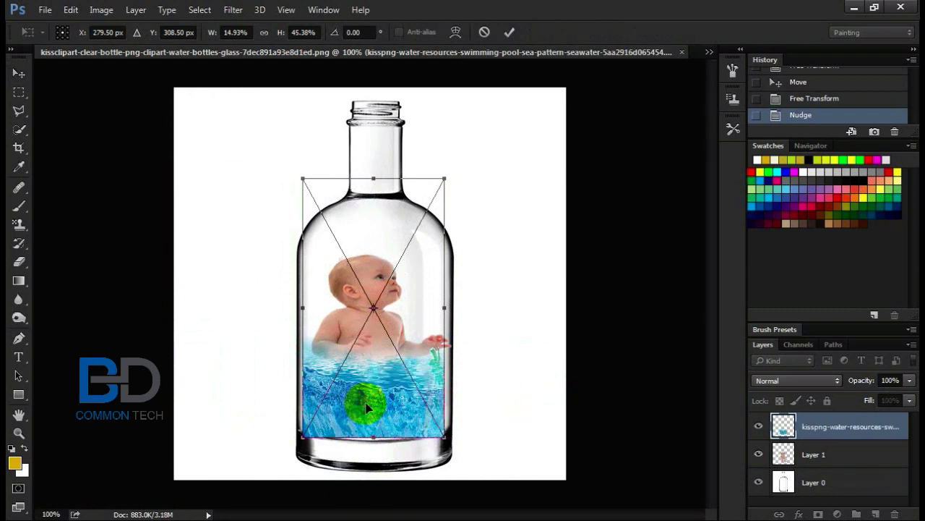
key("Return")
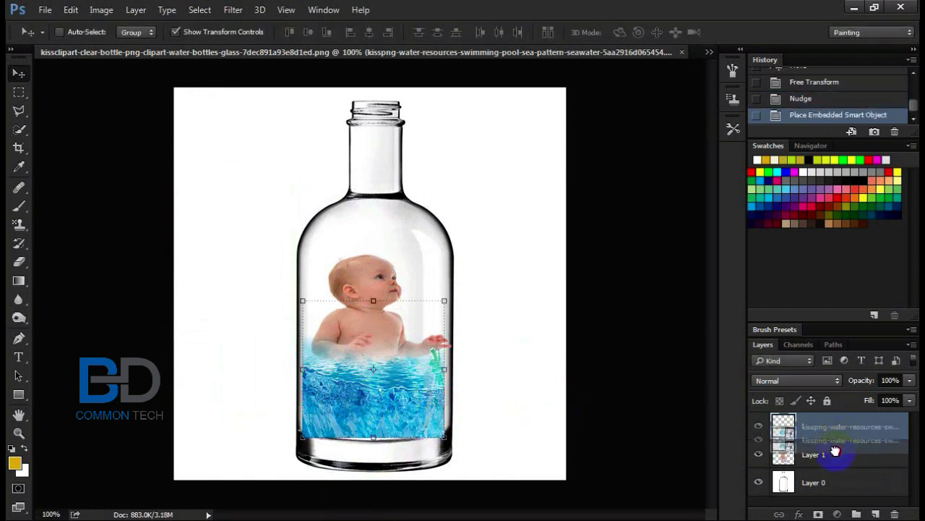
left_click_drag(839, 427, 832, 472)
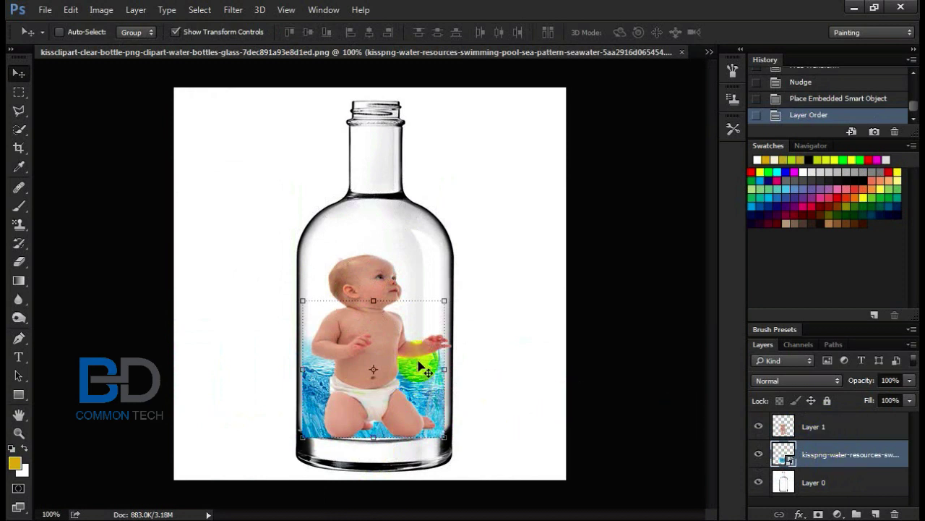
Widen the seawater to the bottle's walls and nudge it up behind the baby
left_click_drag(446, 301, 452, 297)
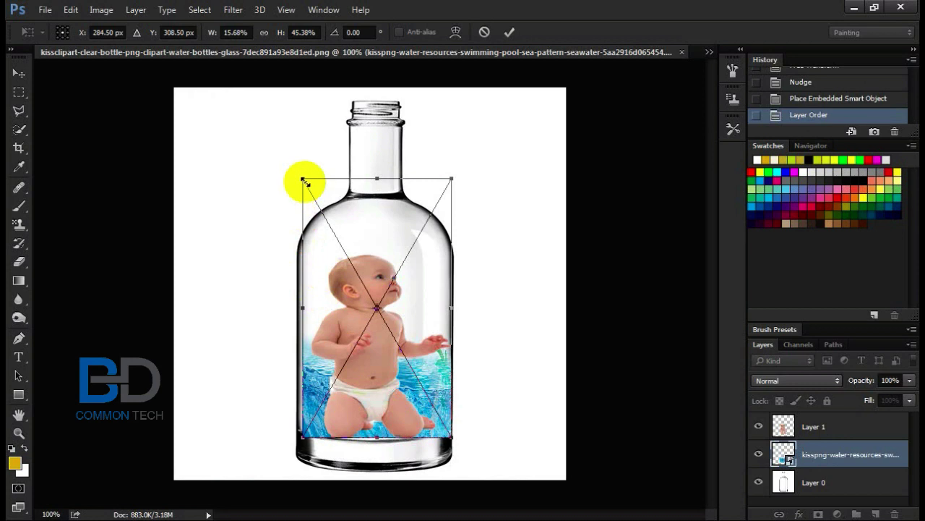
left_click_drag(304, 180, 292, 178)
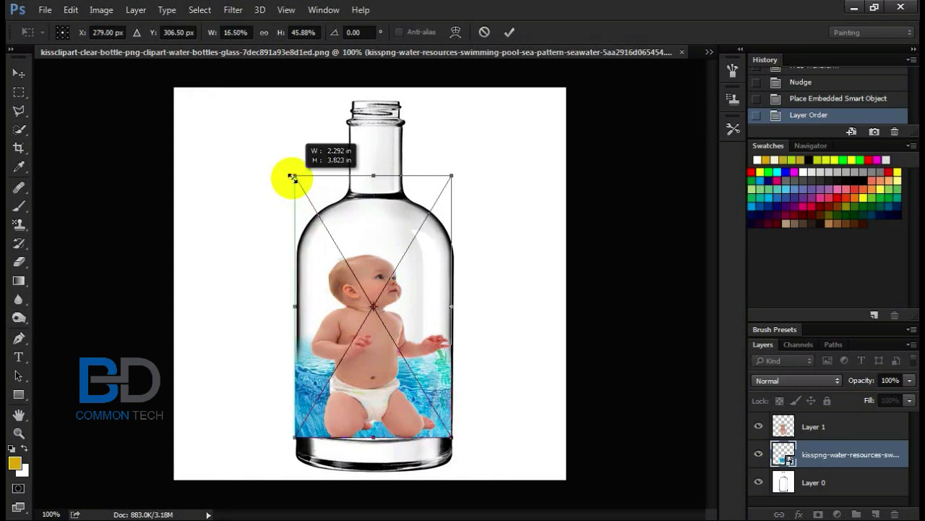
key("Return")
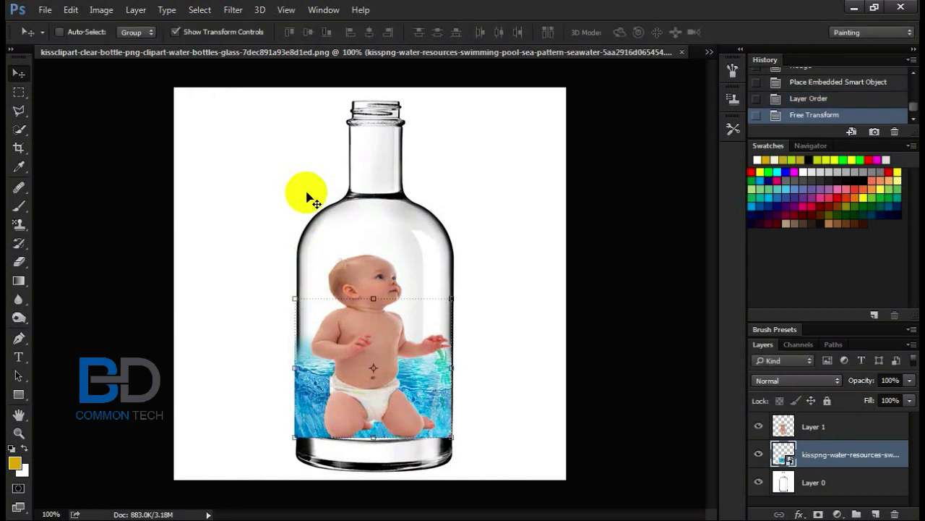
key("Right")
key("Up")
key("Up")
key("Up")
key("Up")
key("Up")
key("Up")
key("Up")
key("Up")
key("Up")
key("Up")
key("Up")
key("Up")
key("Up")
key("Up")
key("Up")
key("Up")
key("Up")
key("Up")
key("Up")
key("Up")
key("Up")
key("Up")
key("Up")
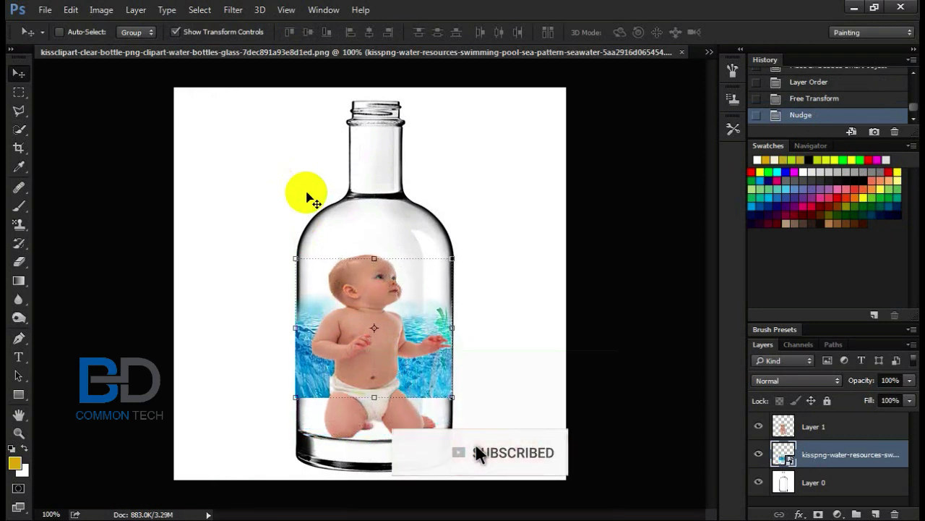
key("Up")
key("Up")
key("Up")
key("Up")
key("Up")
key("Up")
key("Up")
key("Up")
key("Up")
key("Up")
key("Up")
key("Up")
key("Up")
key("Up")
key("Down")
key("Down")
key("Down")
key("Down")
key("Down")
key("Down")
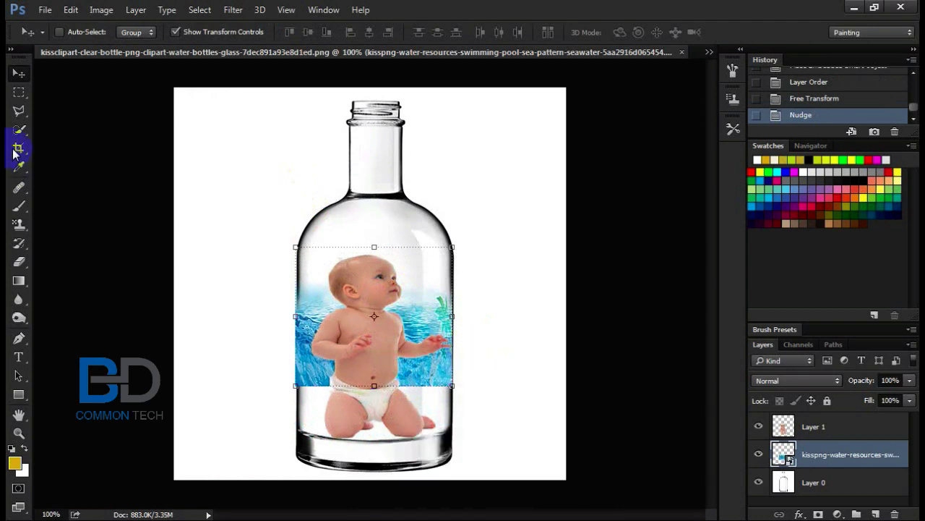
left_click(19, 261)
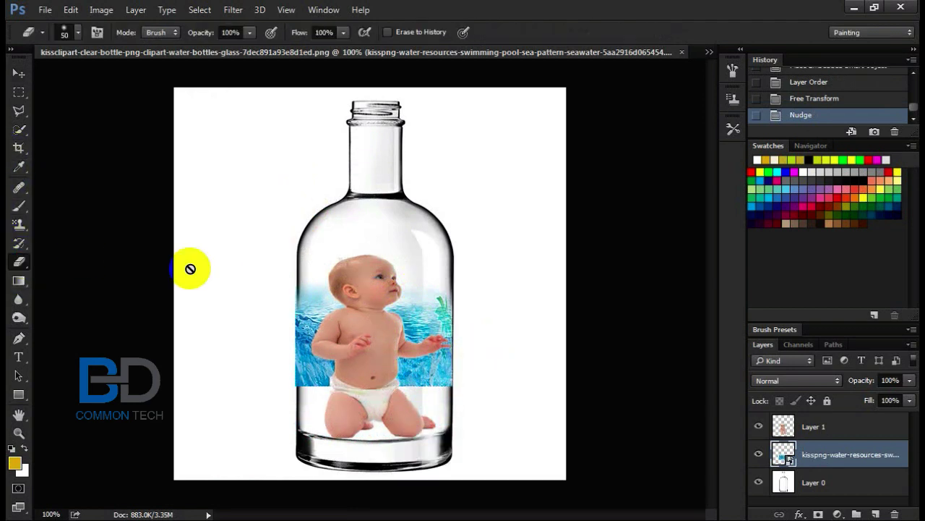
Rasterize the water layer and erase the water left of the bottle with a soft round eraser
left_click(258, 286)
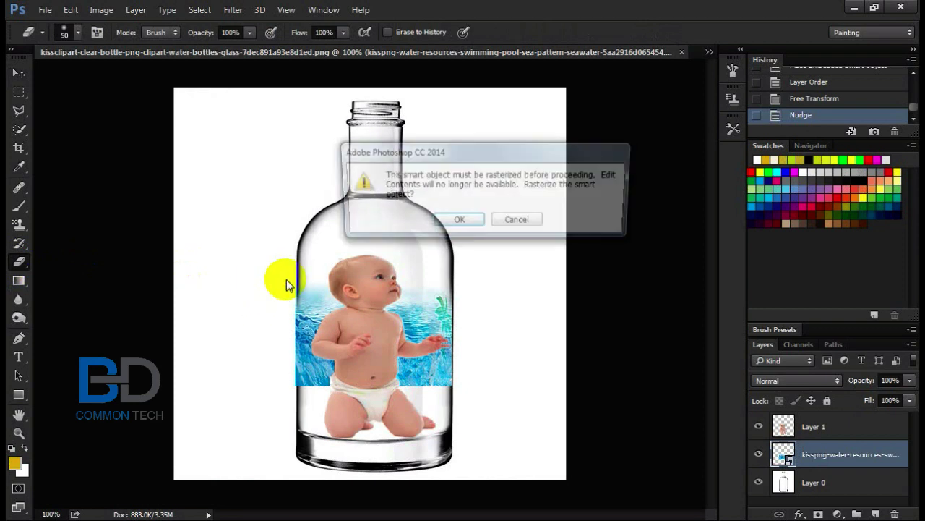
left_click(454, 221)
right_click(239, 310)
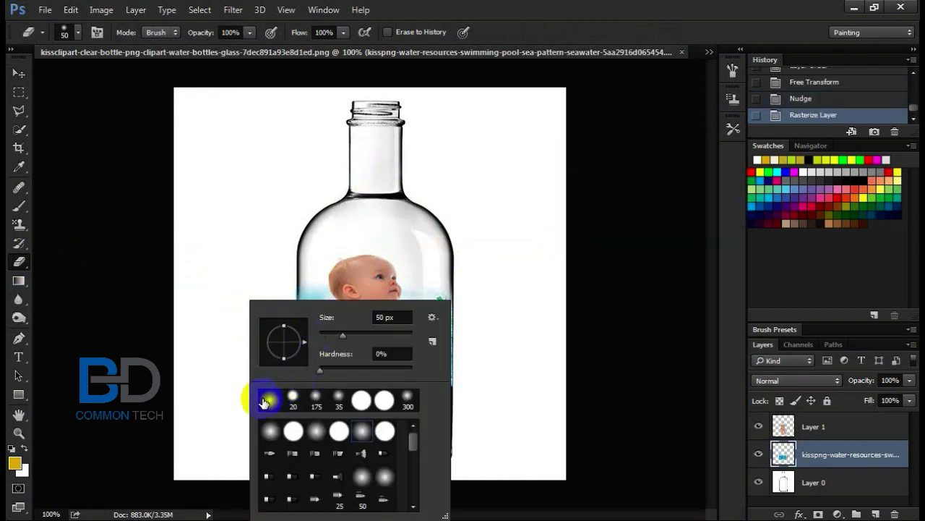
double_click(265, 400)
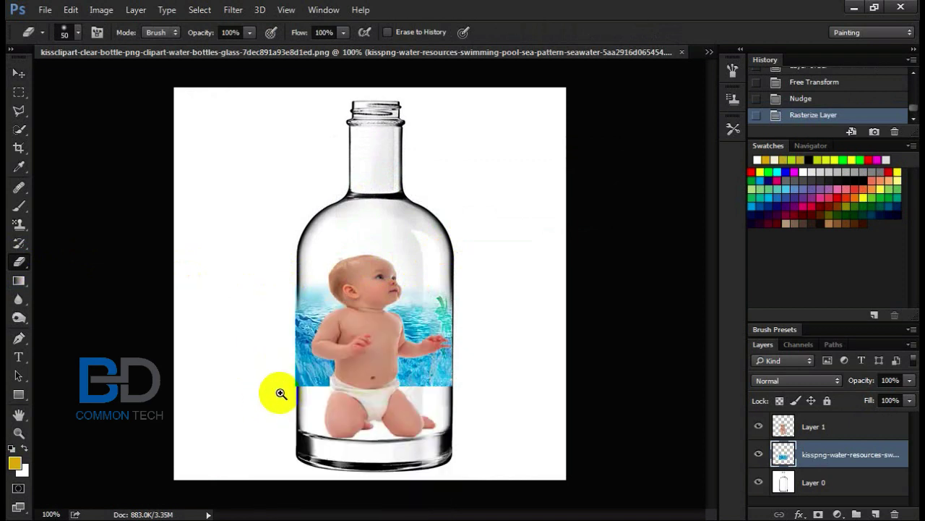
left_click(281, 392)
left_click(319, 384)
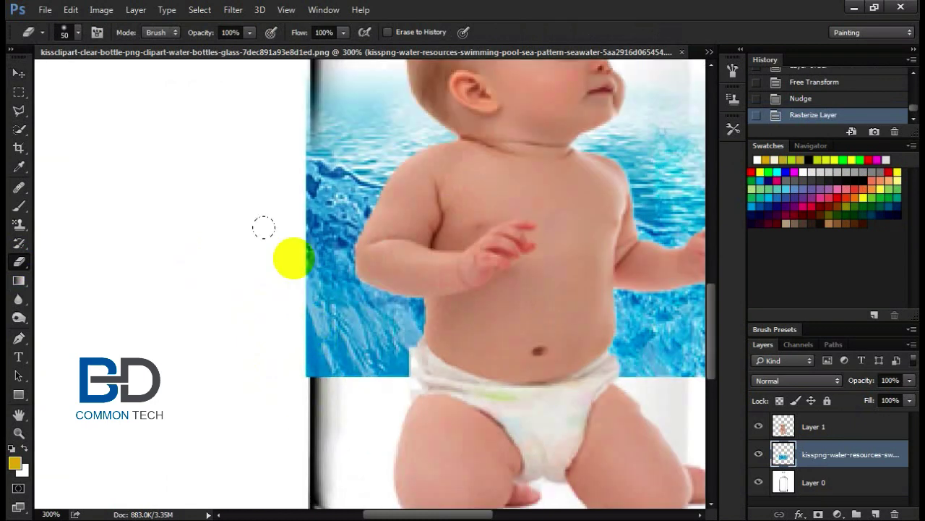
left_click_drag(265, 145, 268, 332)
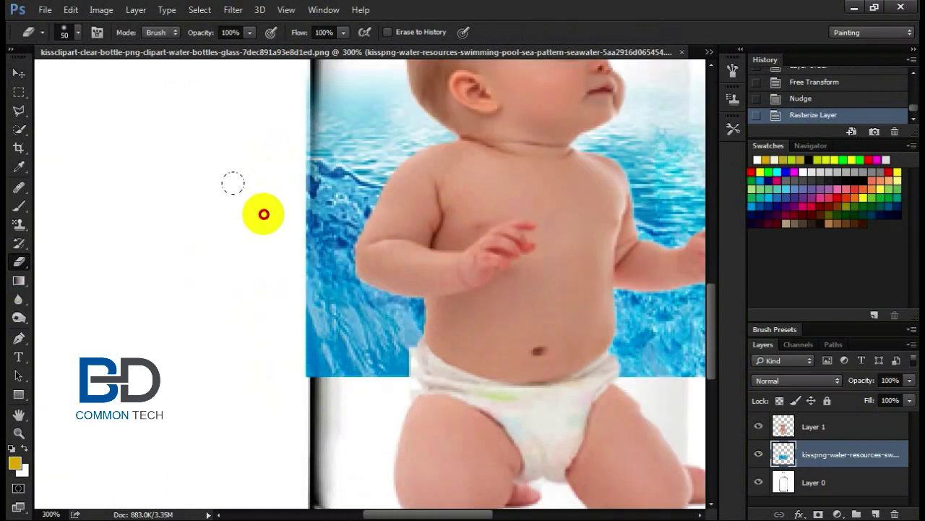
left_click_drag(237, 300, 244, 363)
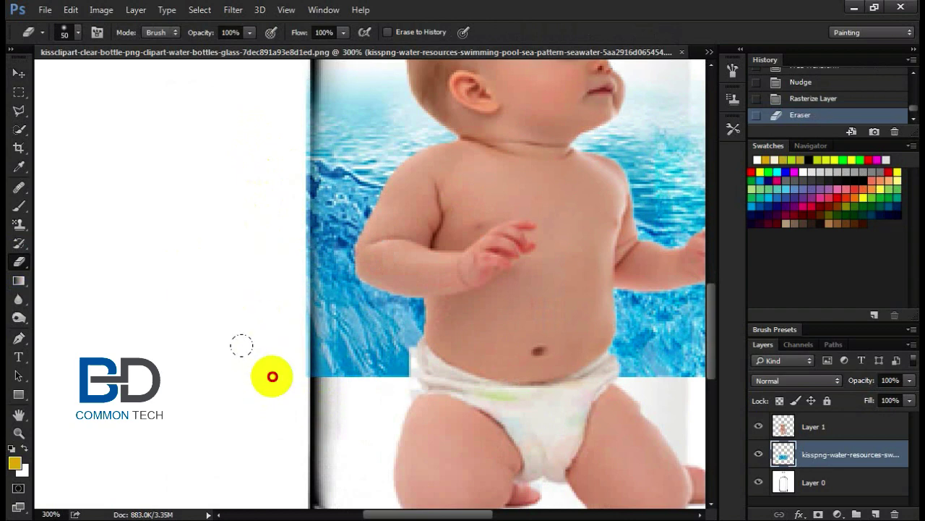
left_click_drag(273, 376, 261, 159)
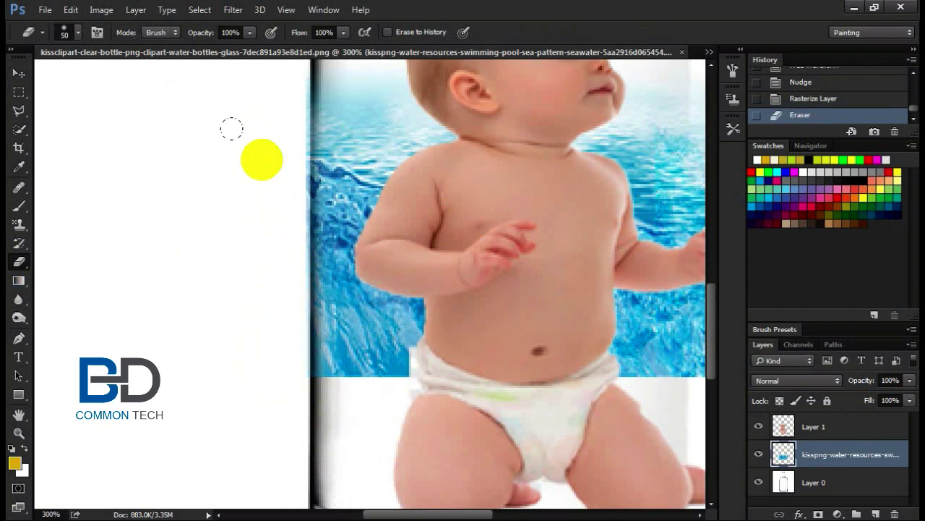
Erase the remaining water fringe along both bottle edges, then zoom back out to 100%
scroll(238, 180, "up", 1)
scroll(249, 275, "up", 2)
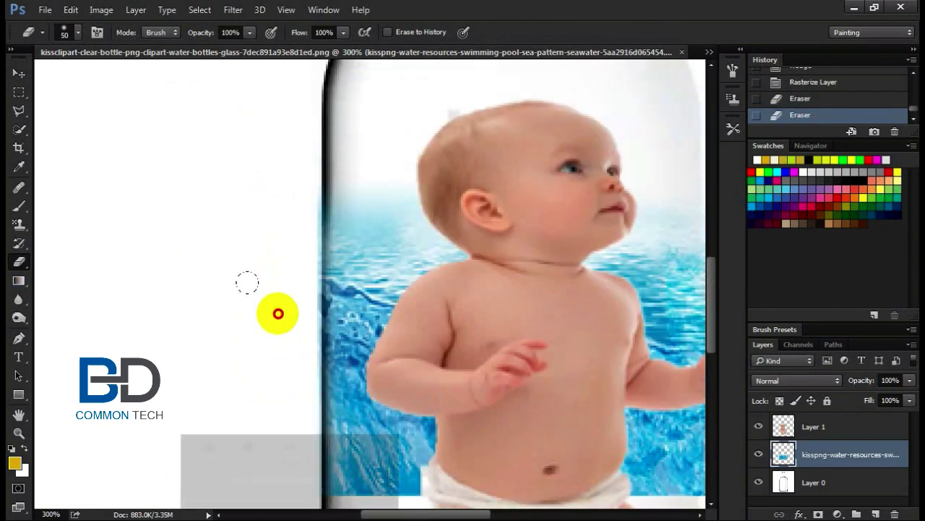
left_click_drag(246, 281, 240, 213)
left_click_drag(513, 358, 240, 303)
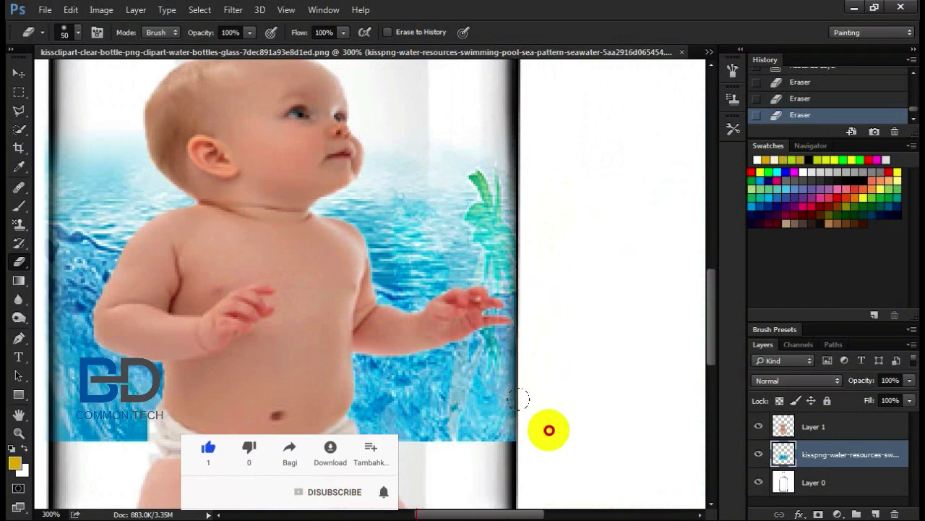
left_click_drag(525, 418, 533, 320)
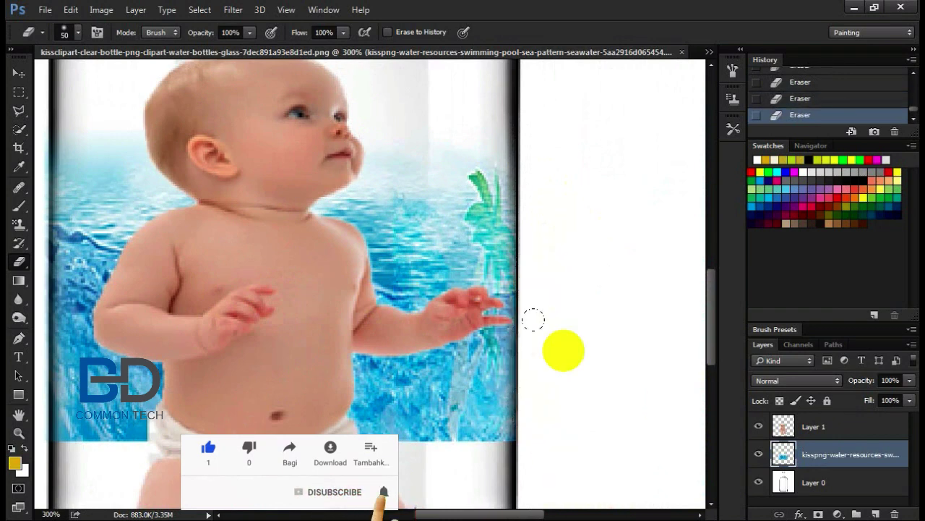
left_click_drag(528, 222, 517, 176)
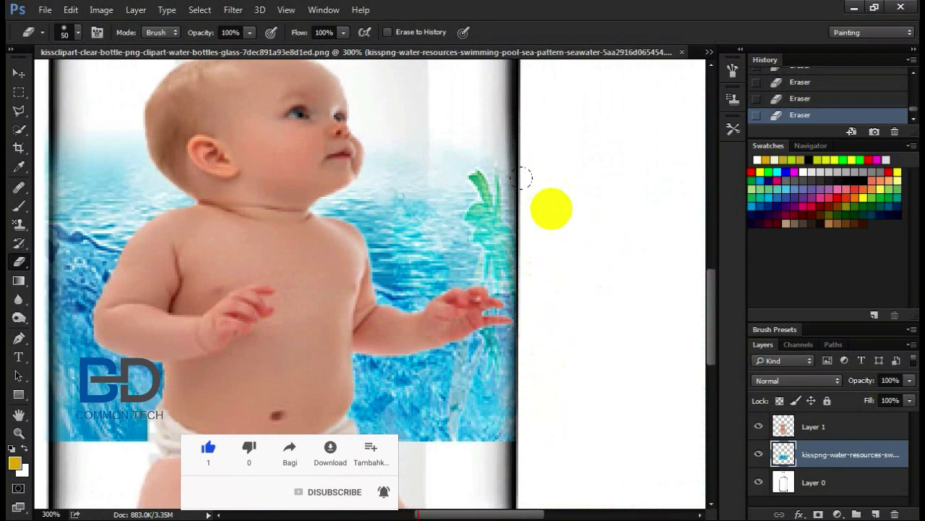
left_click_drag(529, 216, 533, 384)
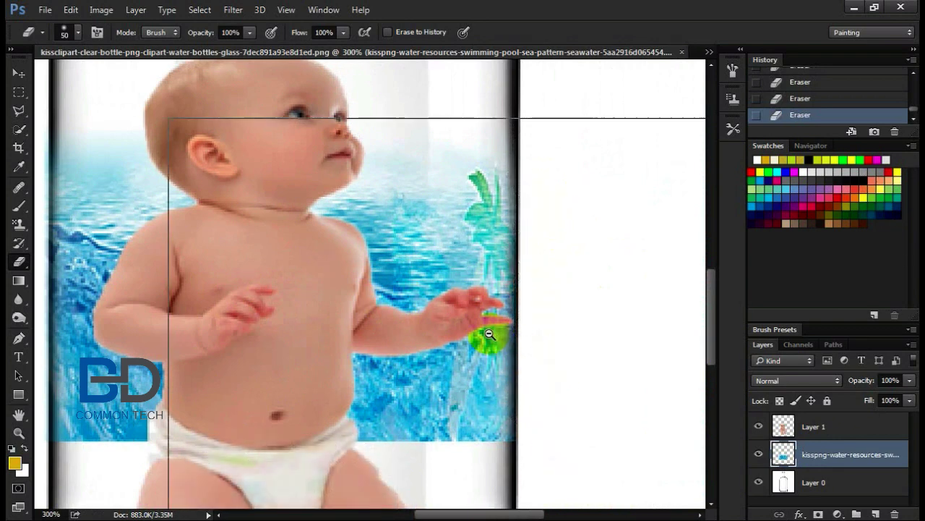
left_click(489, 334, "alt")
left_click(403, 324, "alt")
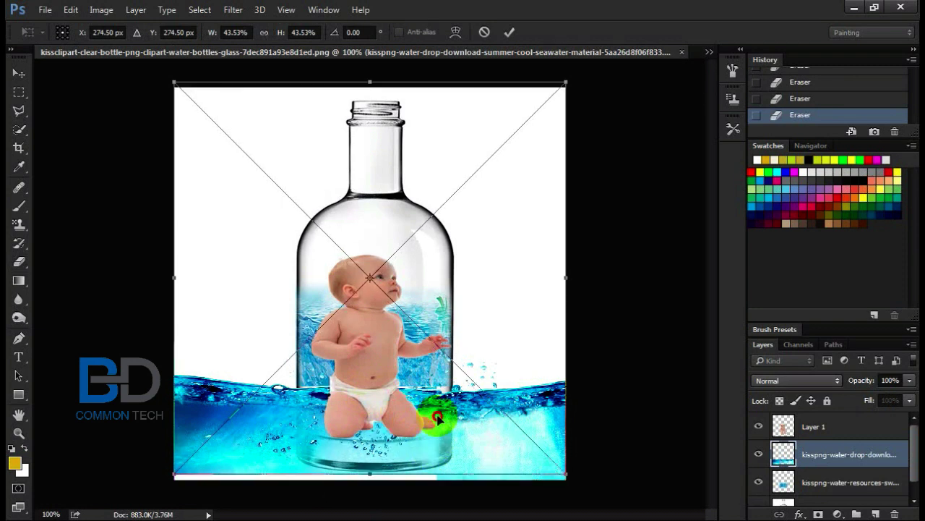
Raise and commit the water-splash image, stack its layer above the baby, and rasterize it
left_click_drag(414, 429, 417, 393)
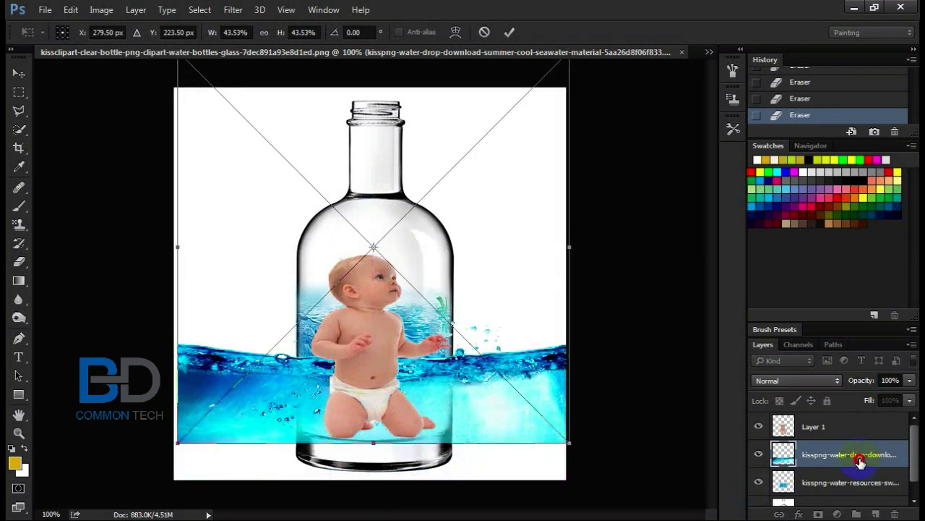
key("Return")
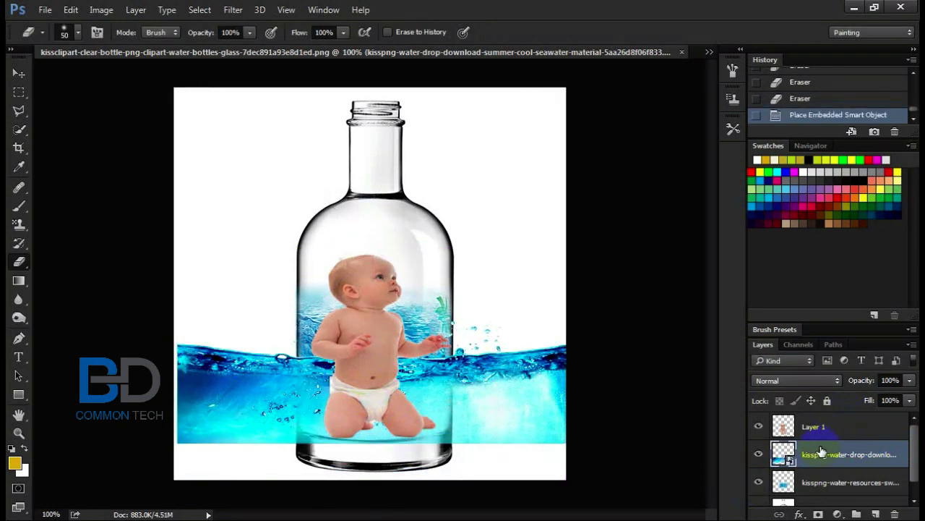
left_click_drag(822, 412, 823, 407)
left_click_drag(811, 466, 814, 411)
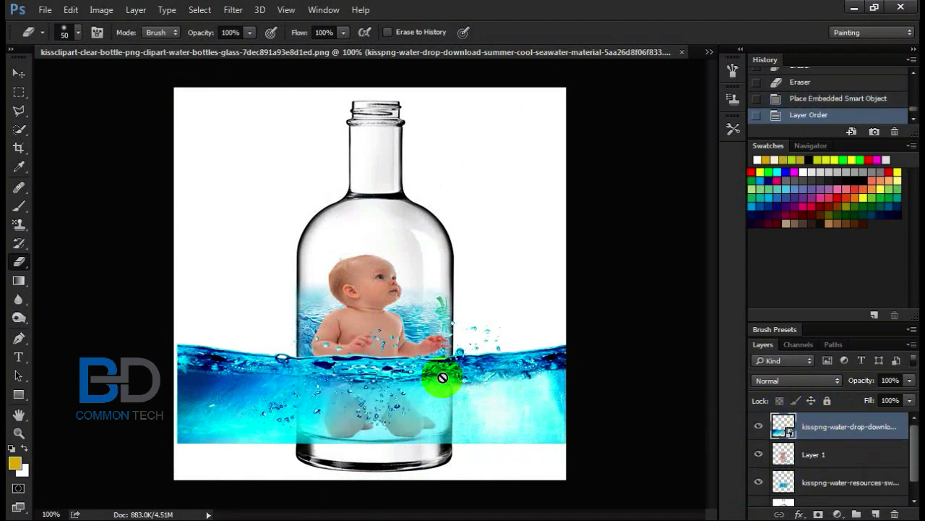
left_click(406, 391)
left_click(459, 220)
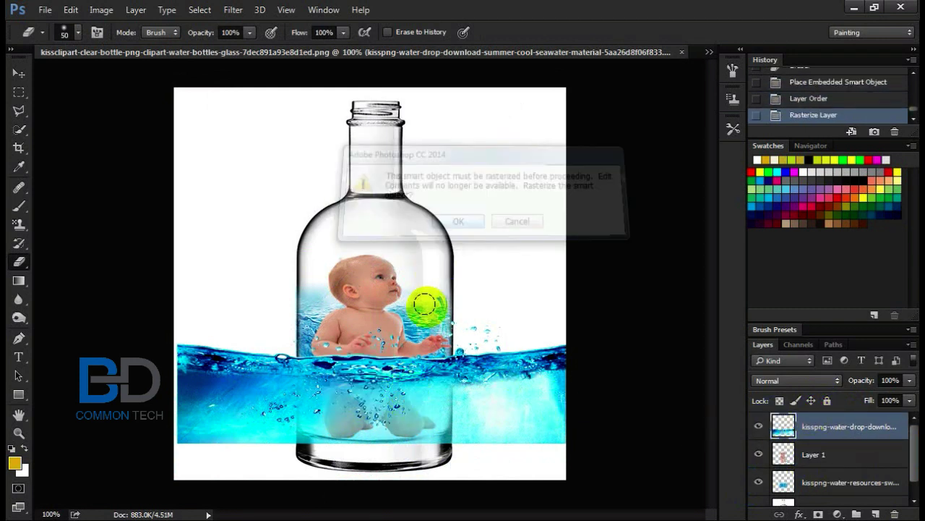
left_click(303, 334)
Lower the splash slightly on the bottle and erase its left end outside the bottle
left_click(17, 75)
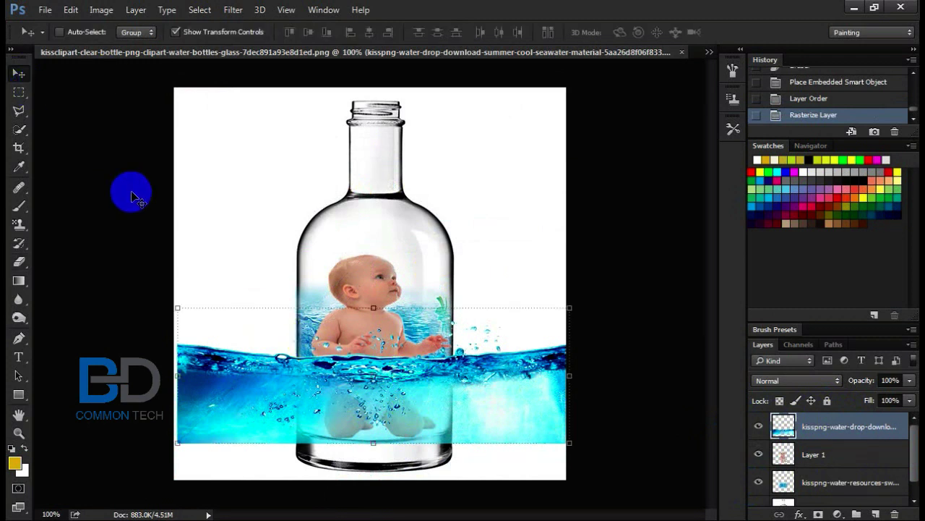
left_click_drag(433, 398, 435, 411)
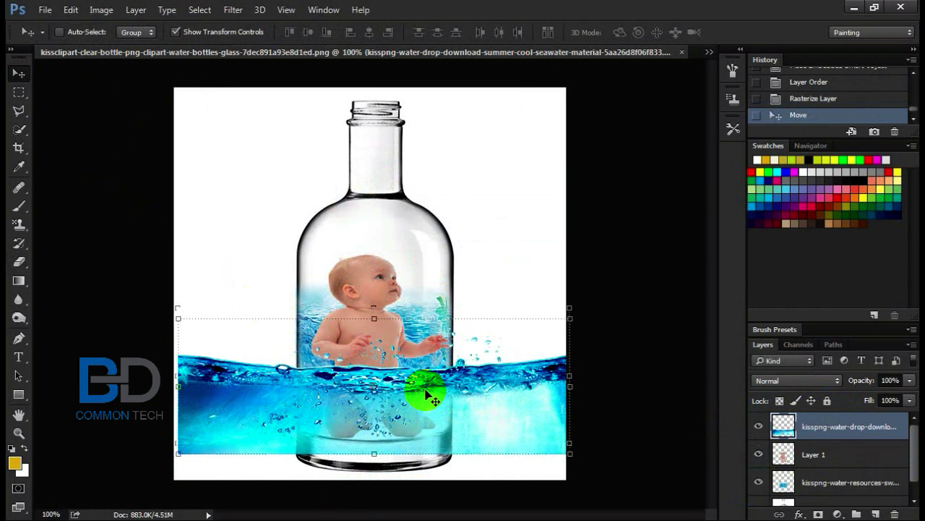
key("Down")
key("Down")
key("Down")
key("Down")
key("Down")
key("Down")
key("Down")
key("Down")
key("Down")
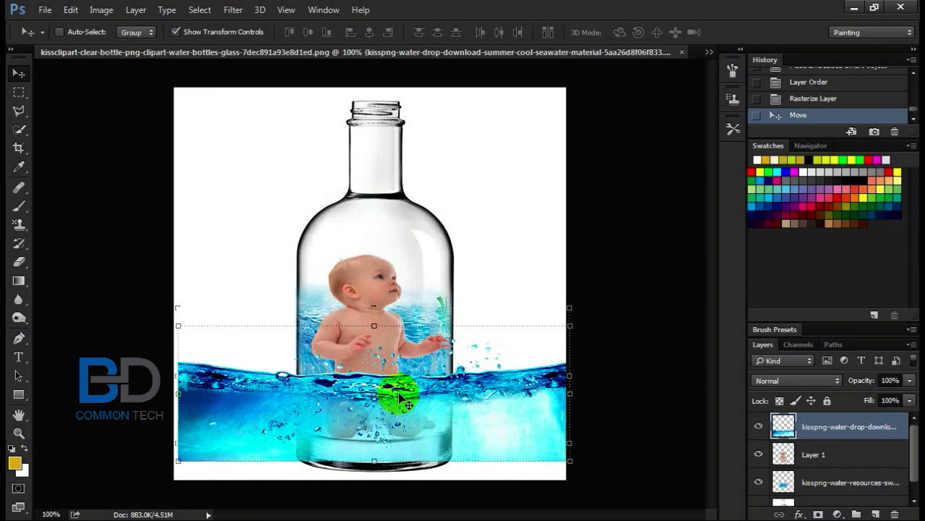
key("Down")
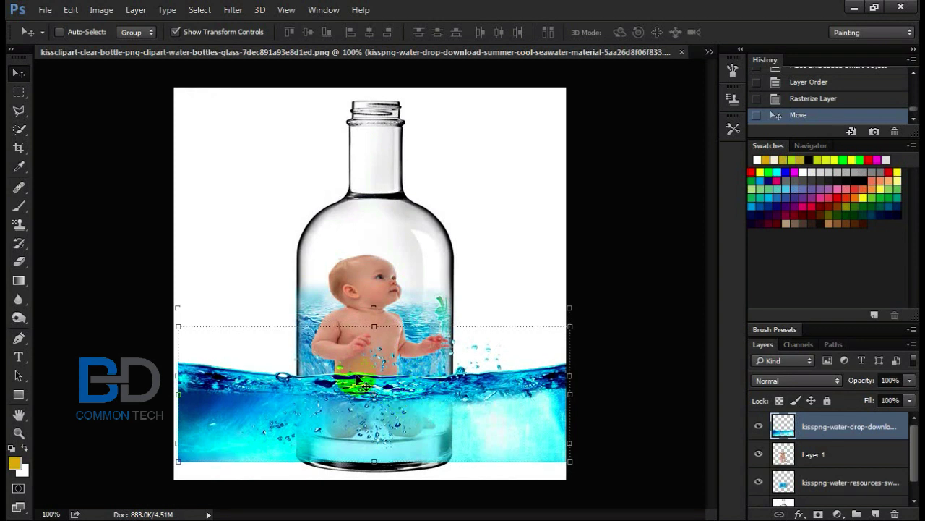
left_click(19, 262)
mouse_move(230, 370)
left_mouse_down()
mouse_move(242, 361)
mouse_move(232, 401)
left_mouse_up()
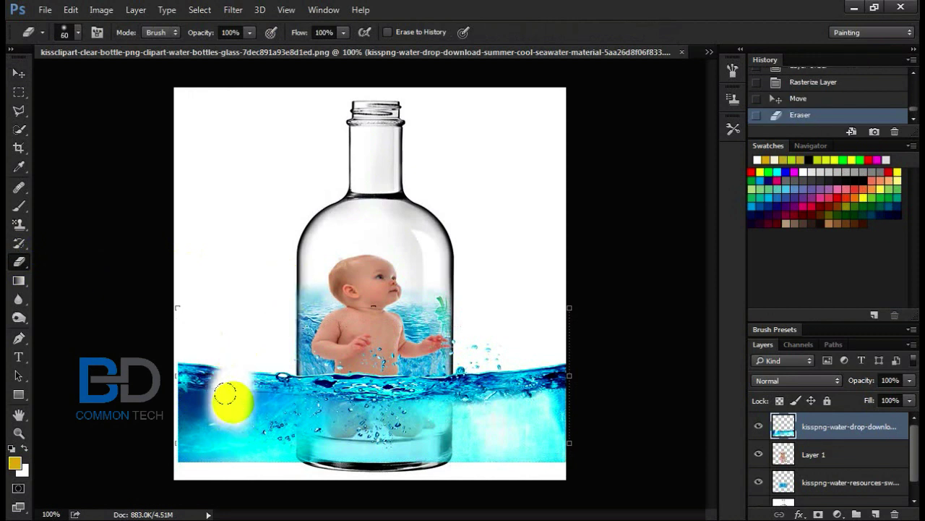
Erase splash overflow on both sides of the bottle and the faint blue fringe at its right edge
mouse_move(232, 388)
left_mouse_down()
mouse_move(221, 376)
mouse_move(190, 398)
mouse_move(182, 488)
mouse_move(226, 443)
mouse_move(245, 363)
mouse_move(250, 446)
mouse_move(250, 368)
mouse_move(252, 406)
mouse_move(289, 387)
left_mouse_up()
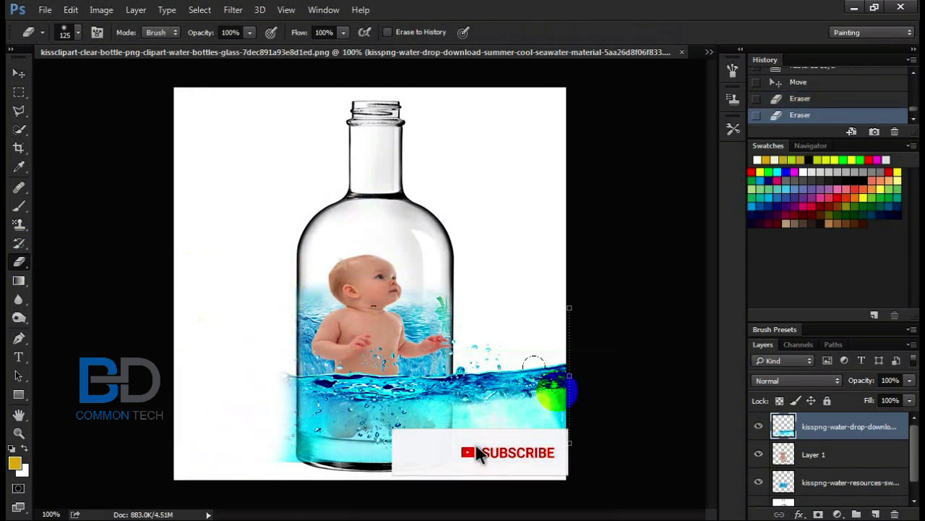
mouse_move(557, 358)
left_mouse_down()
mouse_move(506, 391)
mouse_move(489, 381)
mouse_move(475, 410)
mouse_move(474, 345)
mouse_move(470, 418)
left_mouse_up()
mouse_move(476, 475)
left_mouse_down()
mouse_move(488, 397)
mouse_move(451, 488)
mouse_move(286, 466)
mouse_move(267, 411)
mouse_move(268, 358)
left_mouse_up()
mouse_move(277, 393)
left_mouse_down()
mouse_move(268, 430)
mouse_move(262, 403)
left_mouse_up()
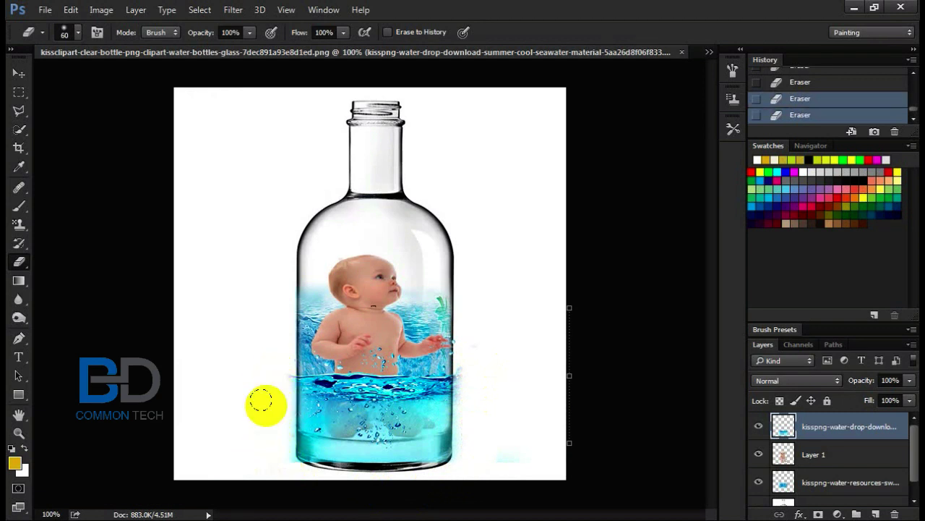
left_click(489, 445)
left_click(446, 429)
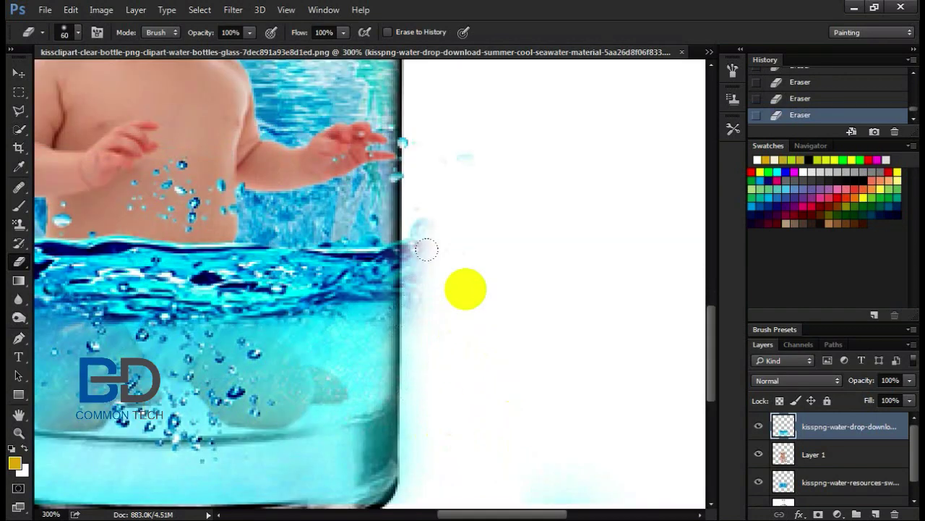
mouse_move(423, 206)
left_mouse_down()
mouse_move(413, 207)
mouse_move(425, 145)
mouse_move(415, 318)
mouse_move(409, 225)
mouse_move(415, 327)
left_mouse_up()
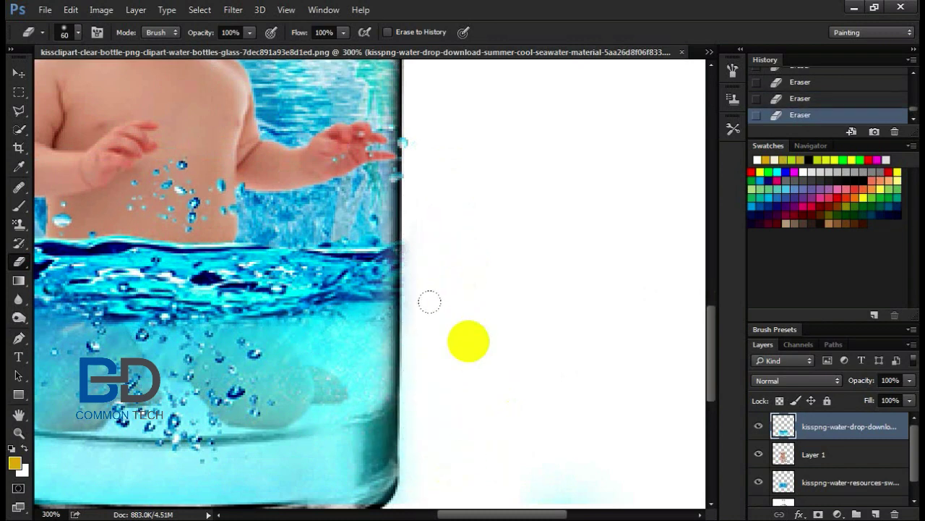
Clean splash leftovers at the bottle's bottom-left corner, then zoom out to the whole bottle
mouse_move(306, 332)
left_mouse_down()
mouse_move(442, 202)
mouse_move(365, 308)
left_mouse_up()
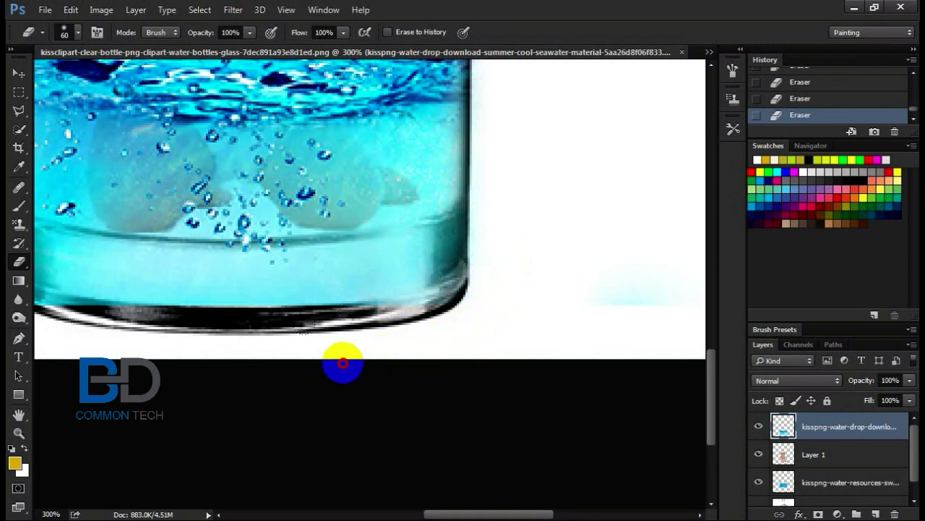
mouse_move(104, 253)
left_mouse_down()
mouse_move(438, 262)
mouse_move(347, 350)
left_mouse_up()
mouse_move(306, 309)
left_mouse_down()
mouse_move(290, 361)
mouse_move(275, 331)
mouse_move(238, 306)
mouse_move(222, 256)
mouse_move(213, 61)
mouse_move(229, 59)
mouse_move(233, 93)
mouse_move(222, 60)
left_mouse_up()
mouse_move(224, 116)
left_mouse_down()
mouse_move(220, 237)
mouse_move(339, 296)
mouse_move(354, 338)
left_mouse_up()
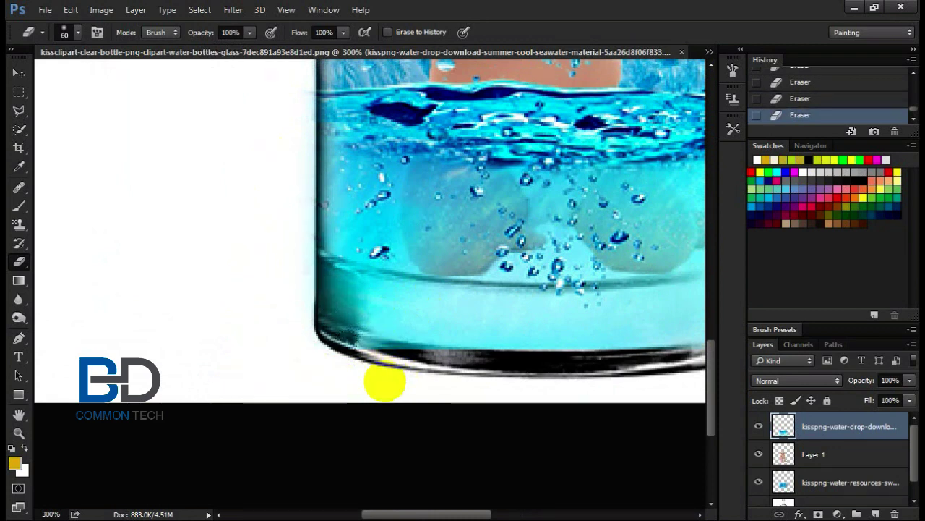
mouse_move(413, 368)
left_mouse_down()
mouse_move(326, 353)
mouse_move(273, 329)
mouse_move(434, 379)
mouse_move(368, 372)
mouse_move(284, 330)
mouse_move(341, 362)
mouse_move(288, 317)
left_mouse_up()
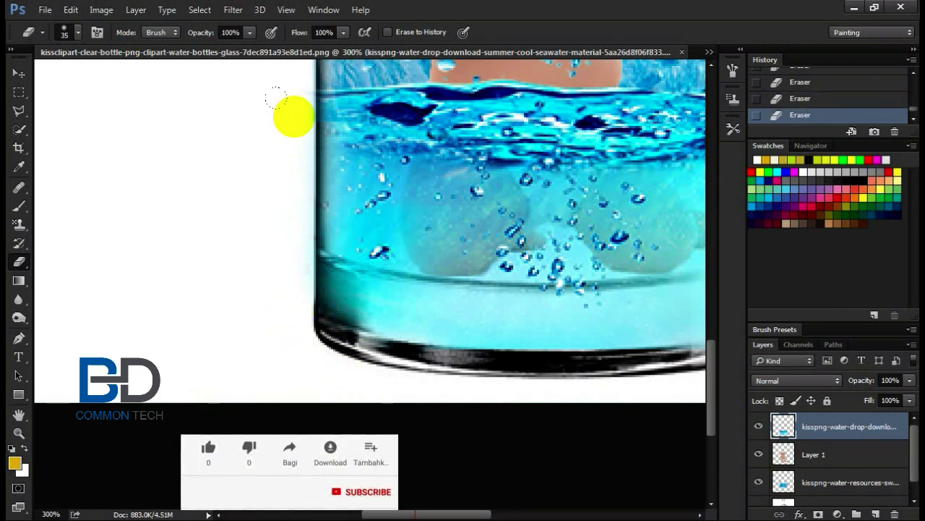
left_click_drag(284, 102, 284, 126)
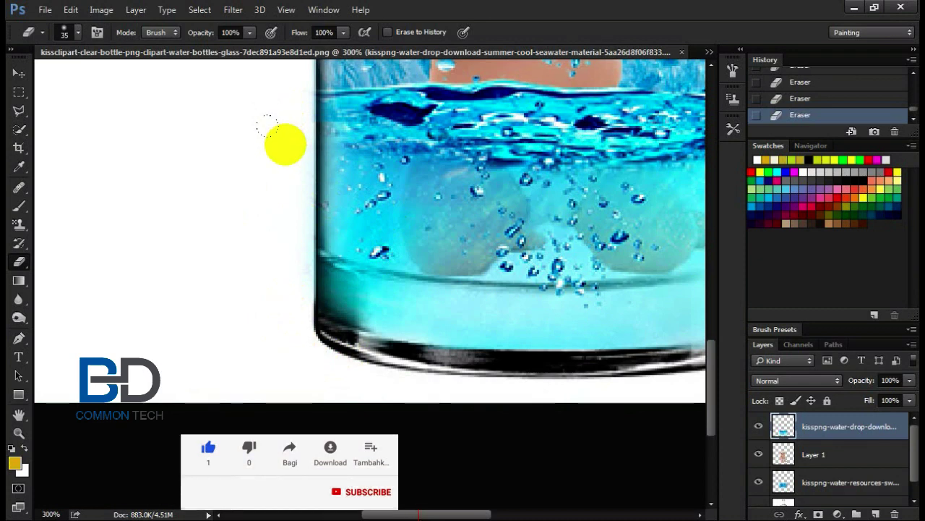
left_click_drag(286, 144, 281, 281)
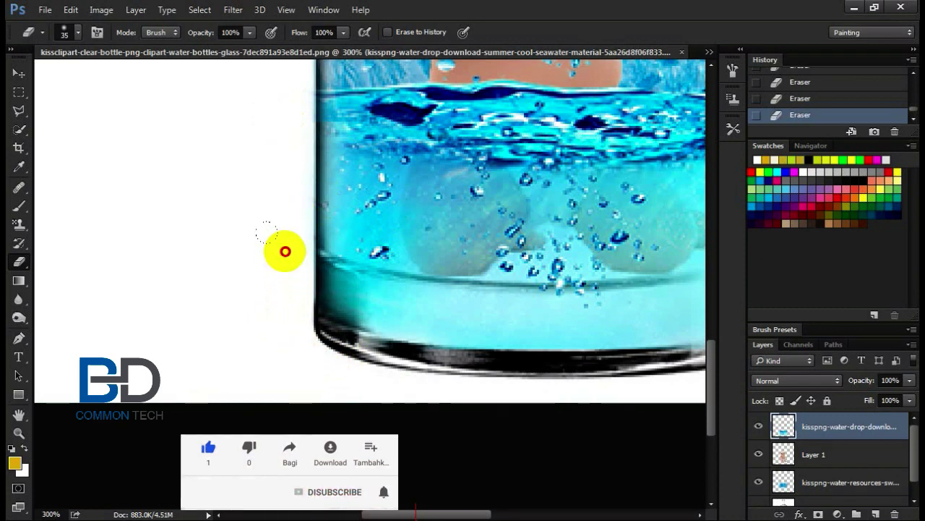
left_click_drag(285, 307, 281, 236)
left_click(422, 245, "alt")
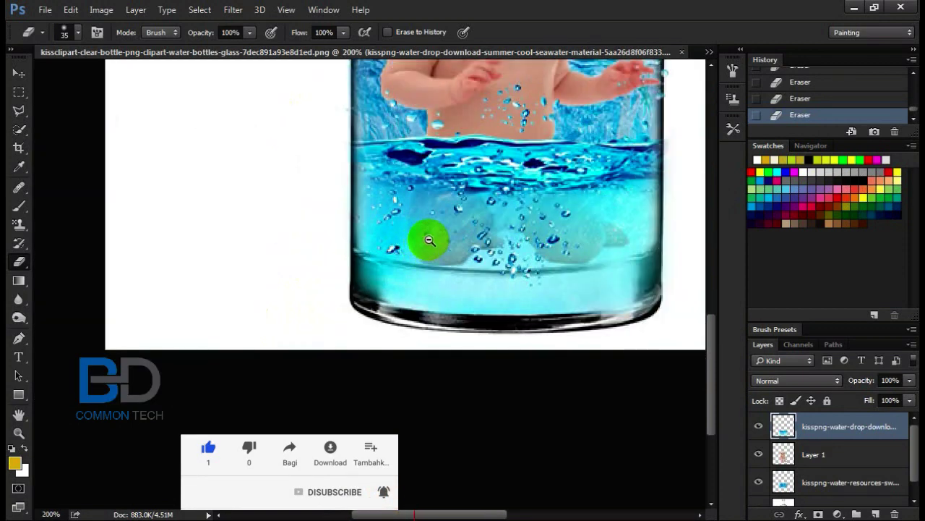
left_click_drag(513, 206, 388, 384)
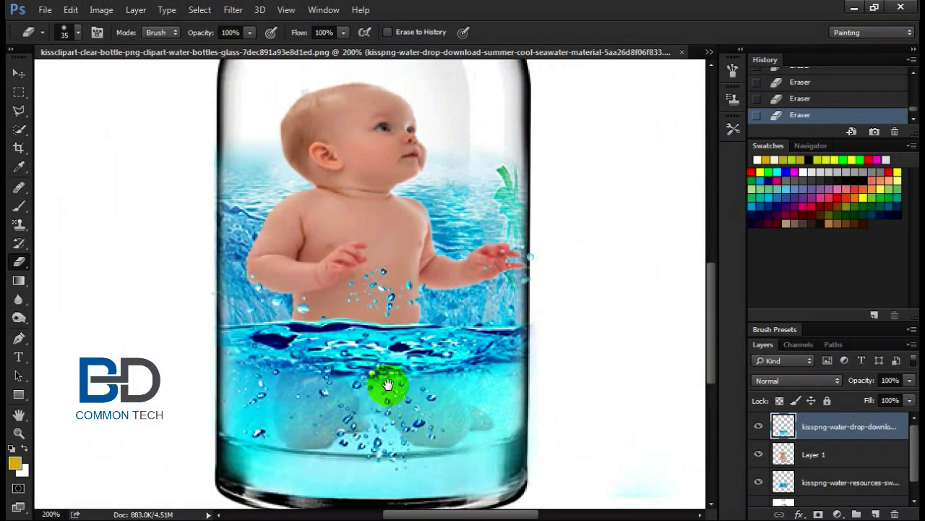
left_click(399, 372, "alt")
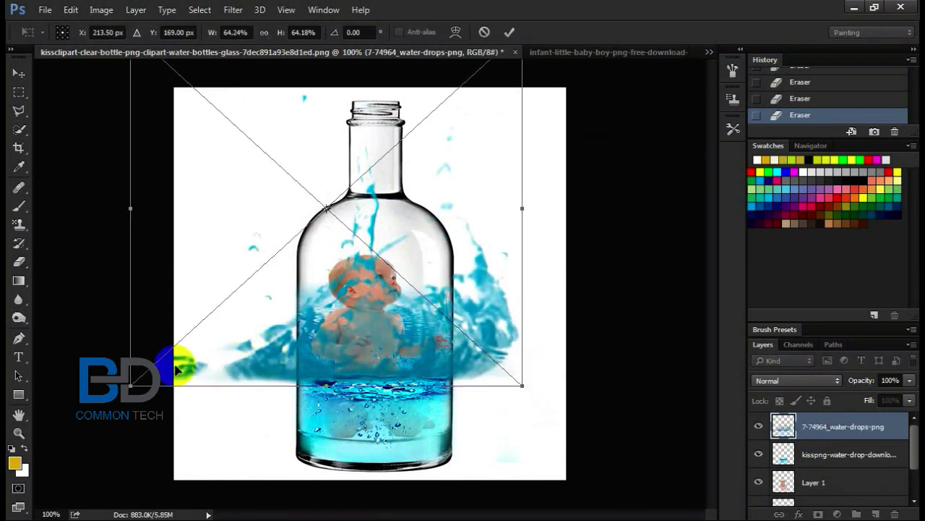
Shrink and rasterize the placed water-drops image, then move it down onto the bottle
left_click_drag(522, 385, 367, 235)
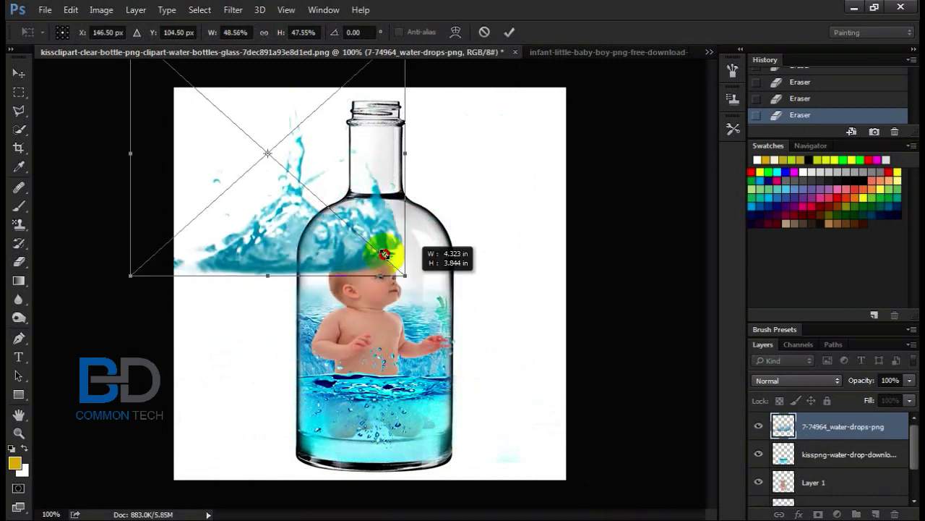
key("Return")
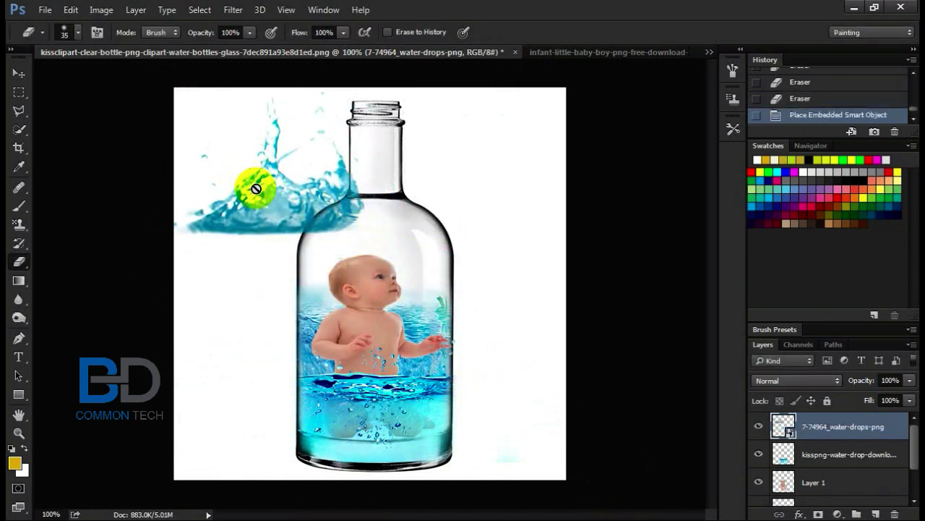
left_click(274, 214)
left_click(456, 222)
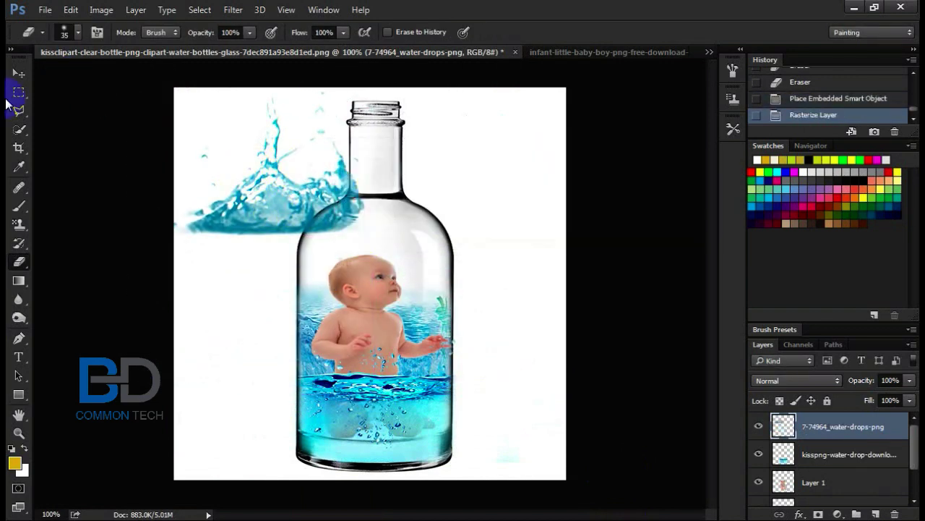
left_click(20, 73)
left_click_drag(268, 196, 395, 353)
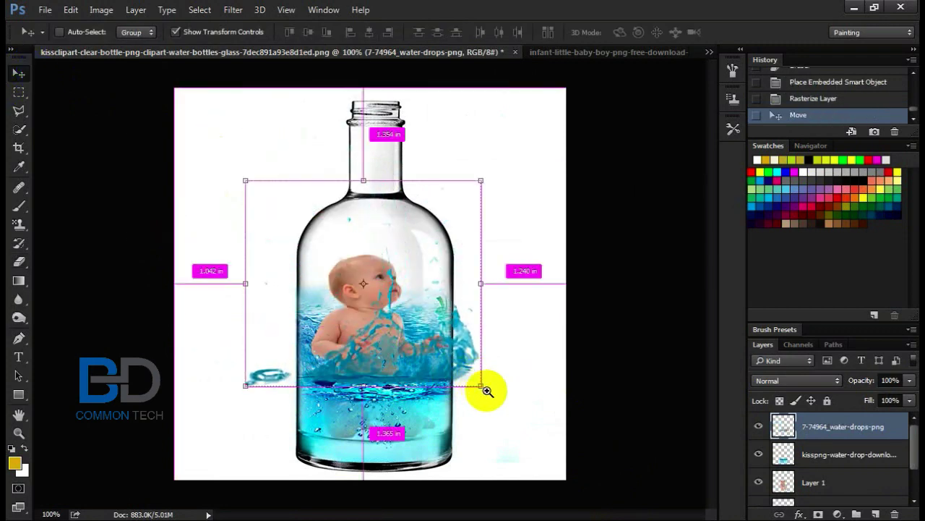
Resize the splash to about 88% by 74% over the baby's waist and erase its left spill
scroll(489, 406, "up", 1)
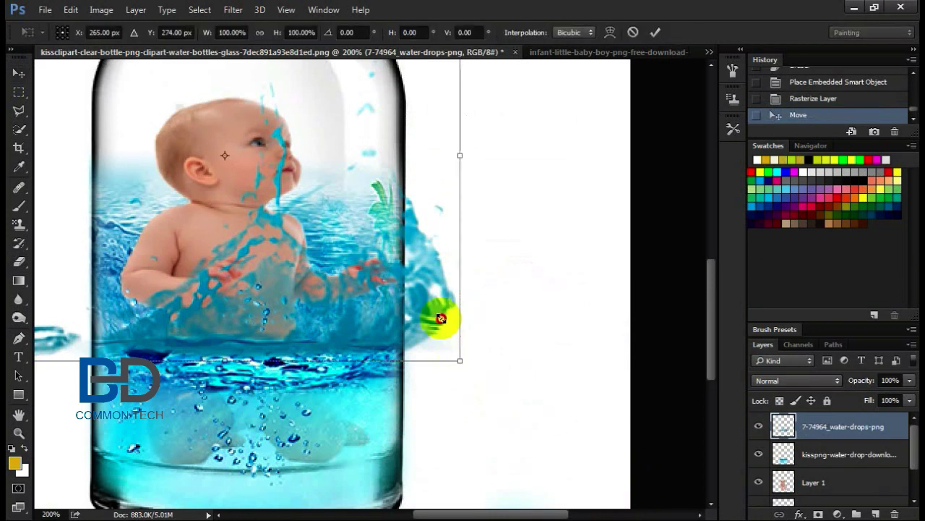
left_click_drag(438, 316, 402, 252)
mouse_move(312, 181)
left_mouse_down()
mouse_move(326, 307)
mouse_move(328, 297)
mouse_move(314, 298)
left_mouse_up()
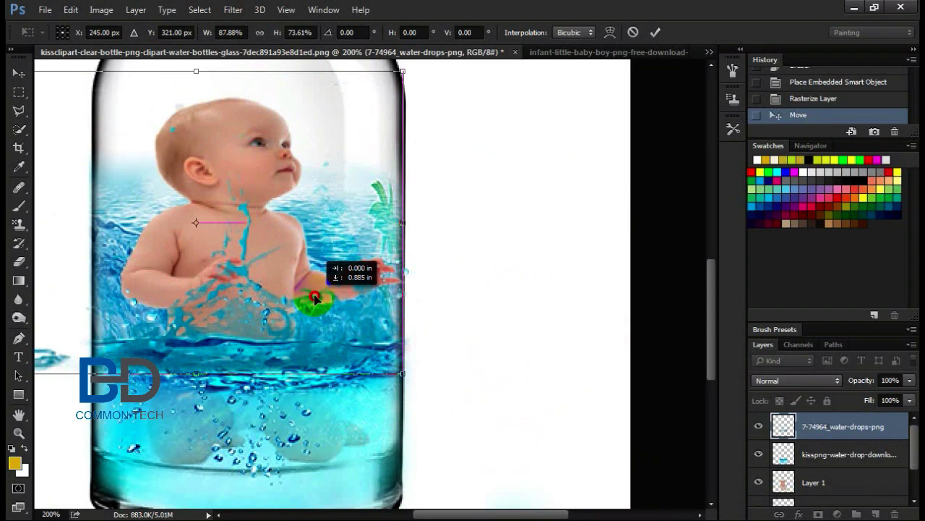
left_click_drag(315, 297, 326, 298)
key("Return")
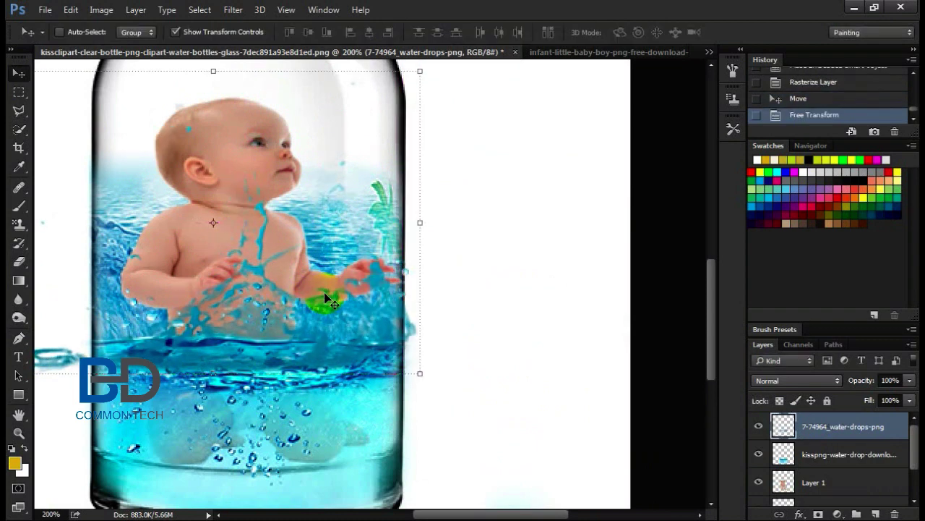
left_click(17, 262)
left_click_drag(68, 332, 50, 346)
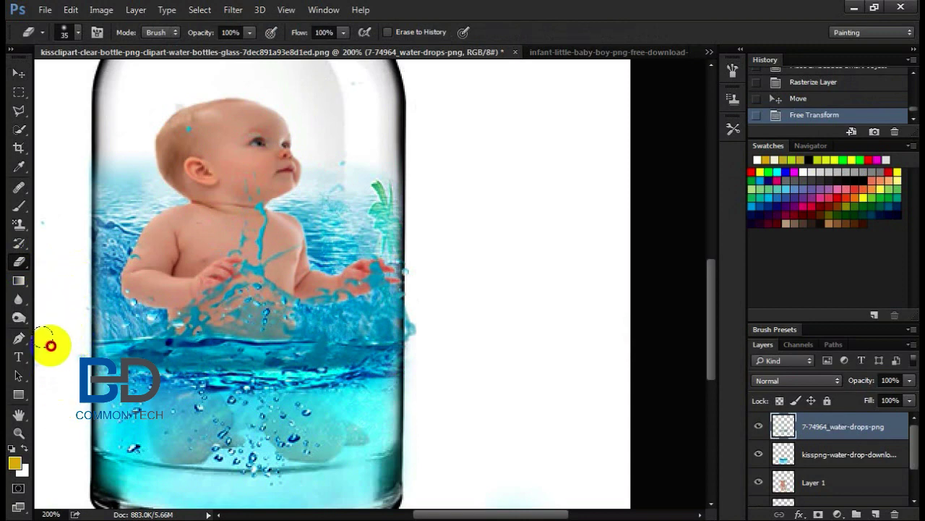
Erase the splash across the water and the stray blue droplet near the bottle's base
mouse_move(176, 386)
left_mouse_down()
mouse_move(399, 367)
mouse_move(420, 262)
mouse_move(426, 374)
mouse_move(148, 372)
mouse_move(314, 371)
left_mouse_up()
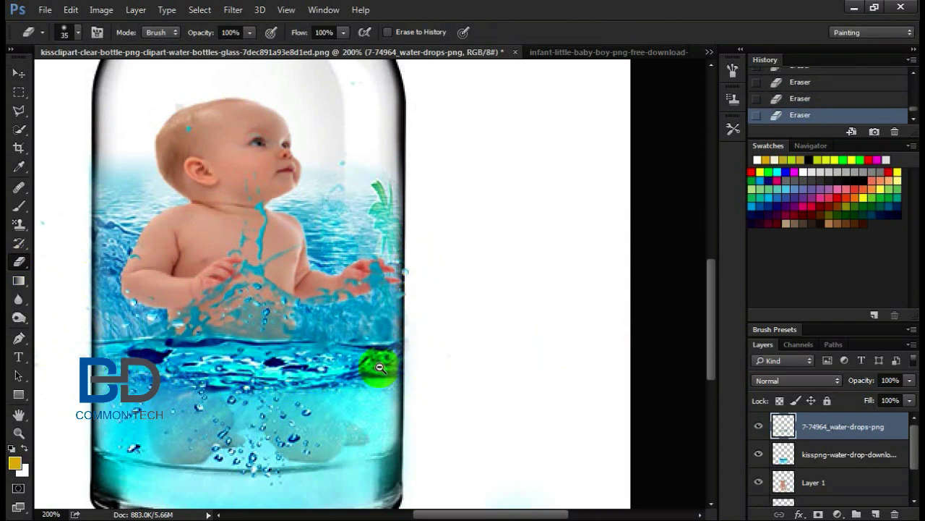
left_click(380, 367, "alt")
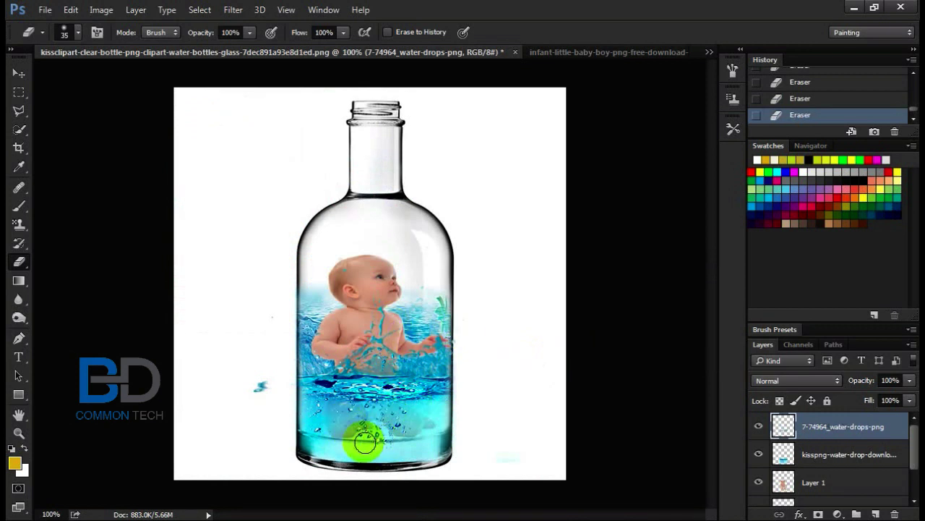
mouse_move(259, 385)
left_mouse_down()
mouse_move(288, 422)
mouse_move(460, 427)
left_mouse_up()
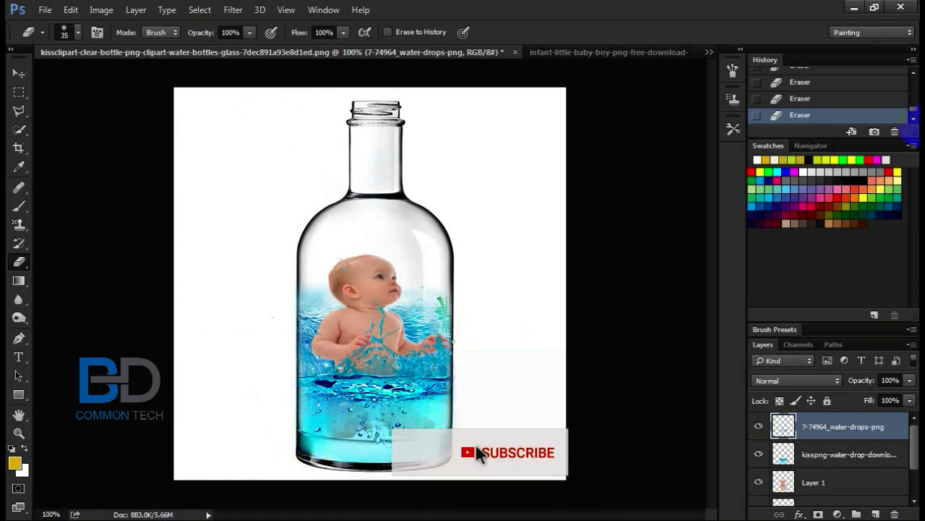
Place a second seawater image, shrink it into the bottle's water, and rasterize it
left_click(366, 374)
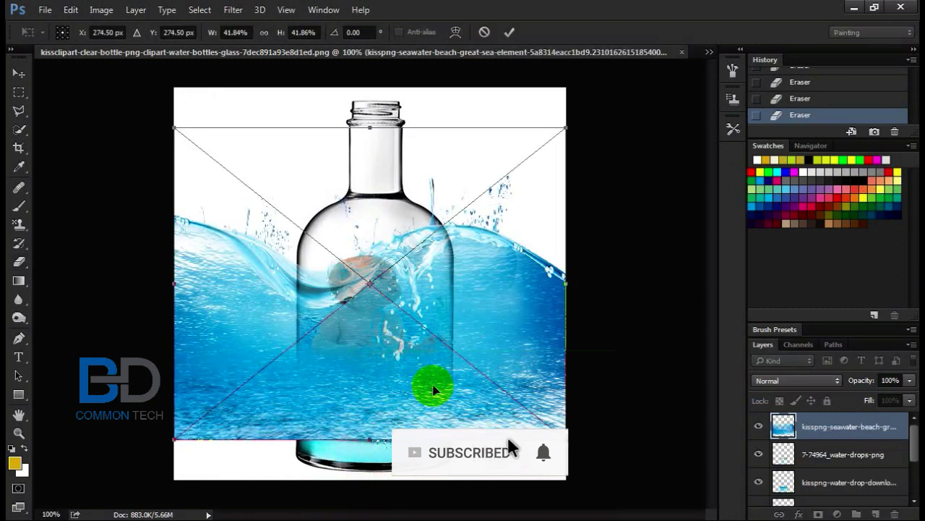
left_click_drag(563, 125, 306, 353)
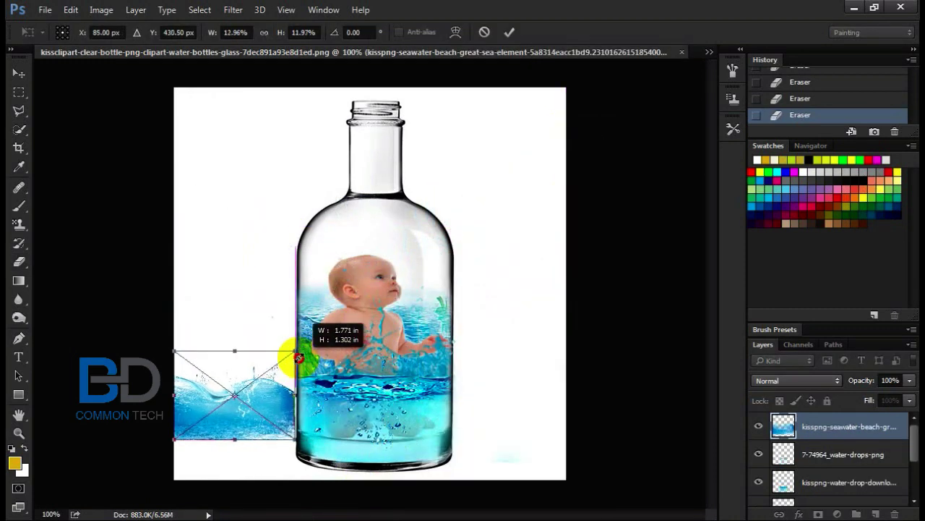
left_click_drag(306, 353, 292, 352)
mouse_move(244, 417)
left_mouse_down()
mouse_move(344, 373)
mouse_move(364, 391)
mouse_move(391, 390)
left_mouse_up()
key("e")
key("Return")
left_click(385, 311)
left_click(455, 224)
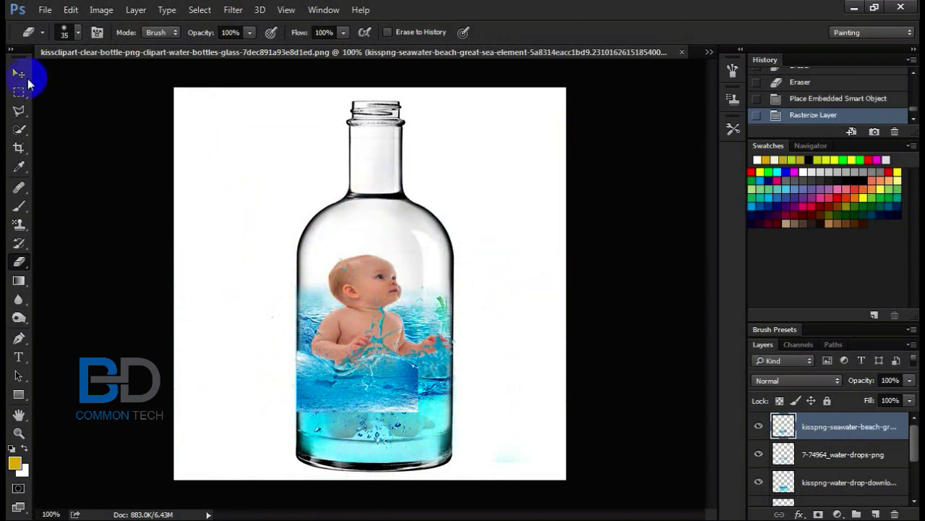
Stretch the seawater band to the bottle's full width and trim its height at the baby's waist
key("v")
left_click_drag(419, 375, 452, 375)
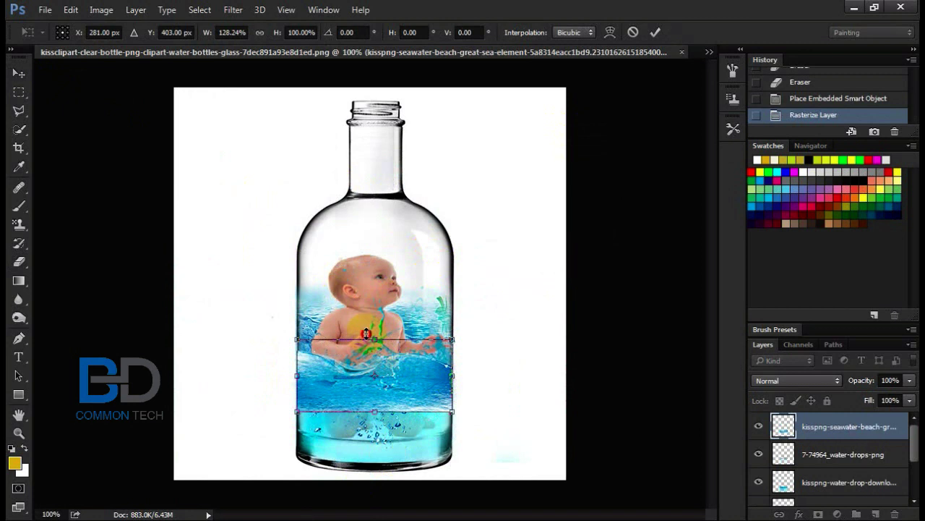
left_click_drag(368, 331, 369, 317)
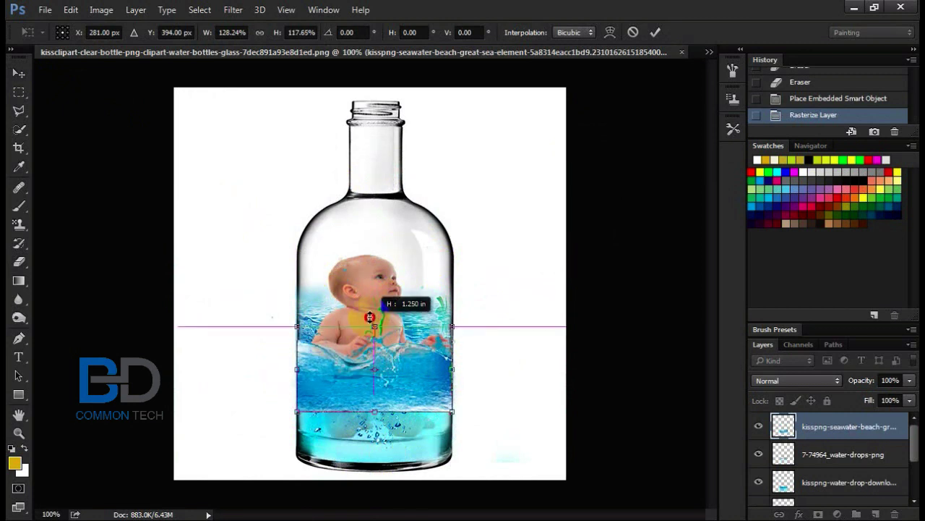
key("Return")
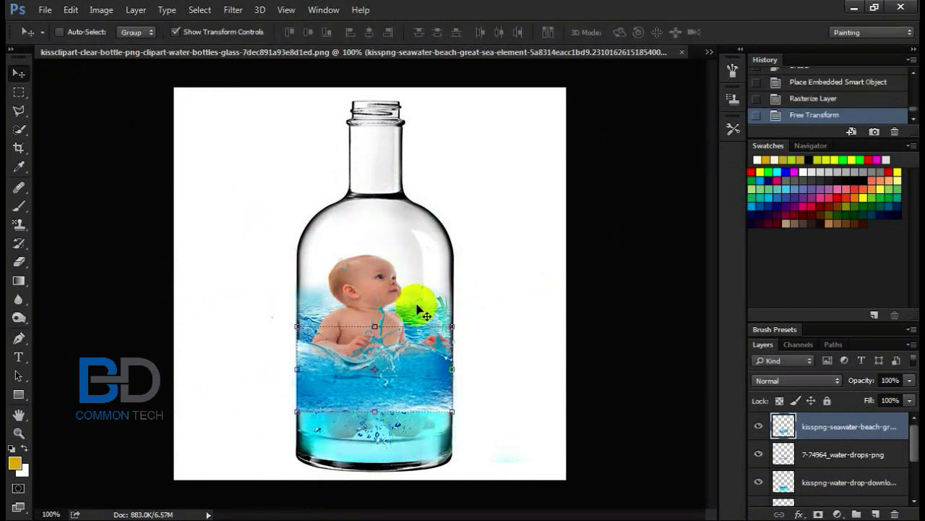
left_click_drag(293, 324, 294, 340)
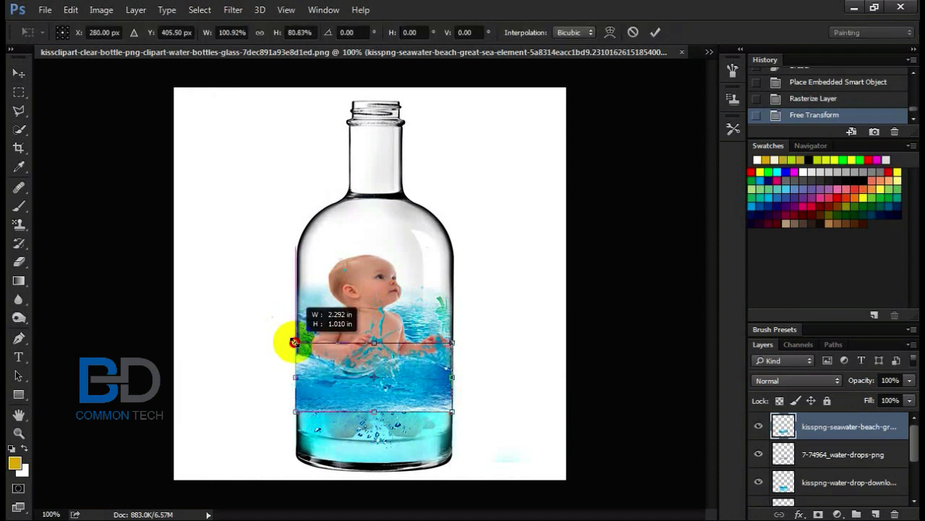
left_click_drag(295, 339, 295, 341)
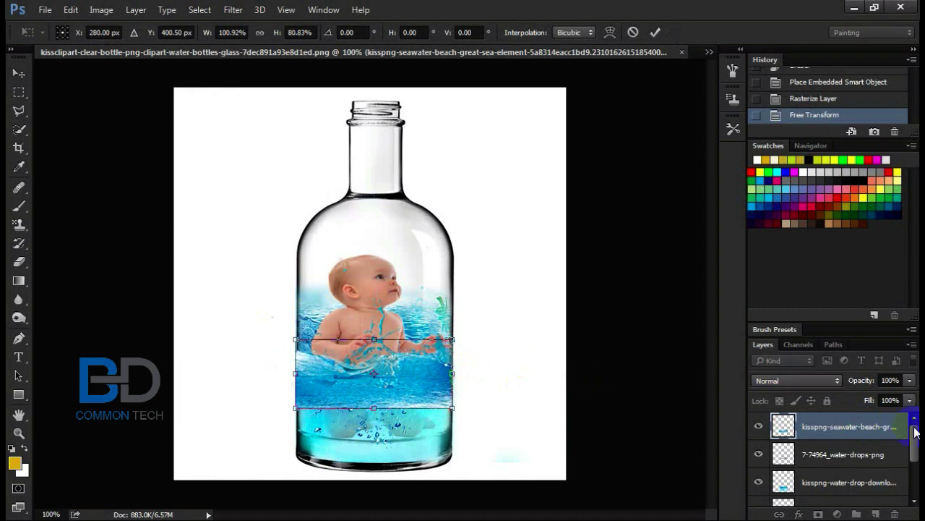
key("Return")
left_click(909, 400)
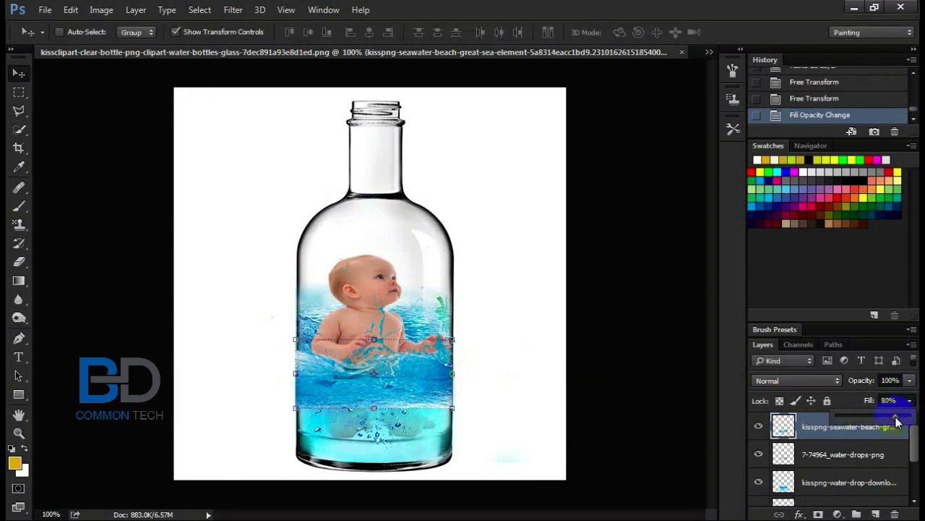
Set the seawater layer's opacity to 83% alongside its 80% fill
left_click(911, 382)
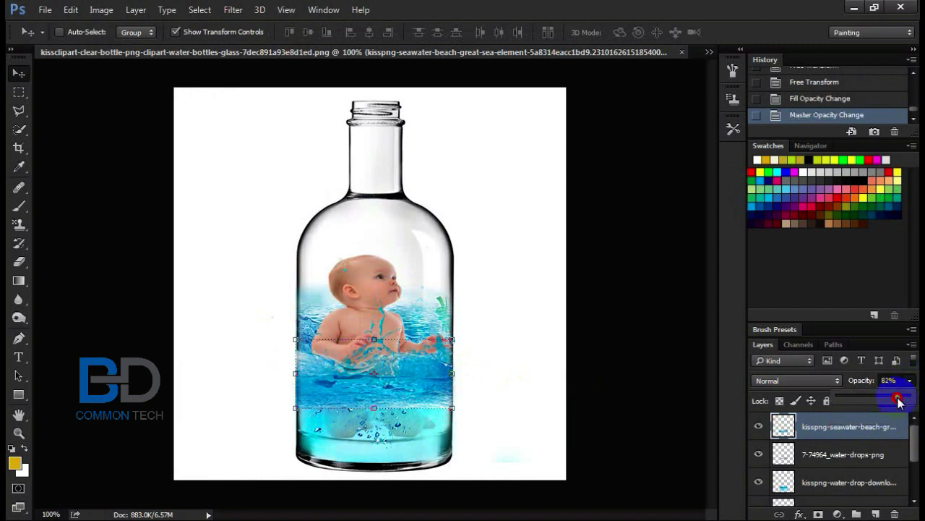
left_click(793, 419)
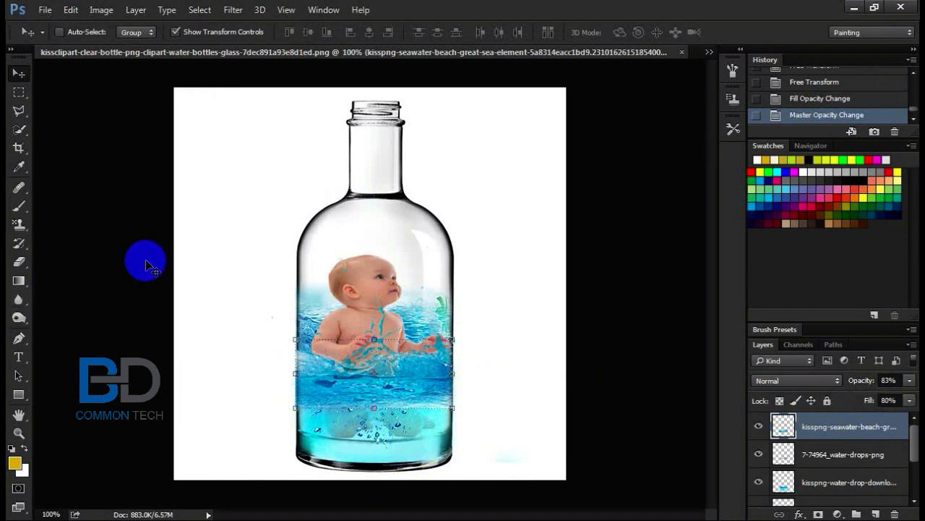
left_click(19, 262)
Erase the stray water around the bottle and the hard edge of the light cyan water
left_click_drag(307, 359, 334, 417)
left_click(334, 416)
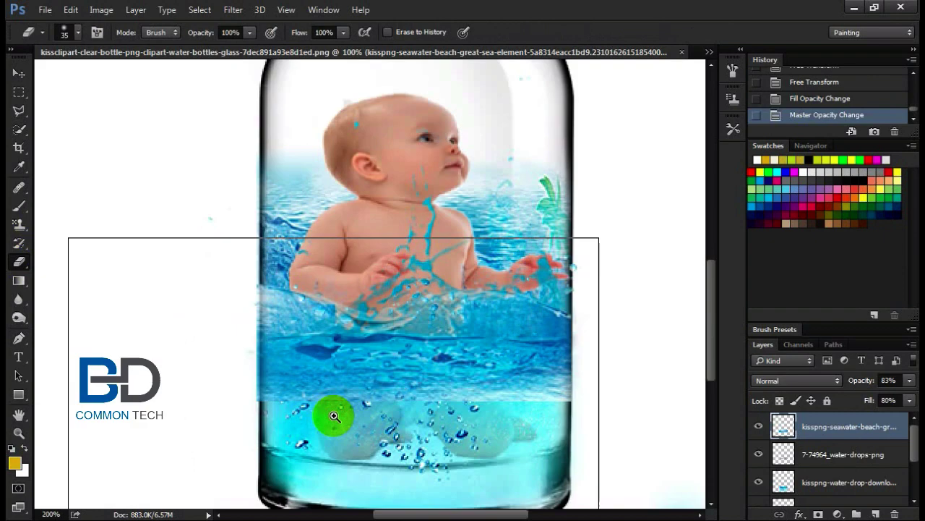
left_click_drag(321, 355, 157, 303)
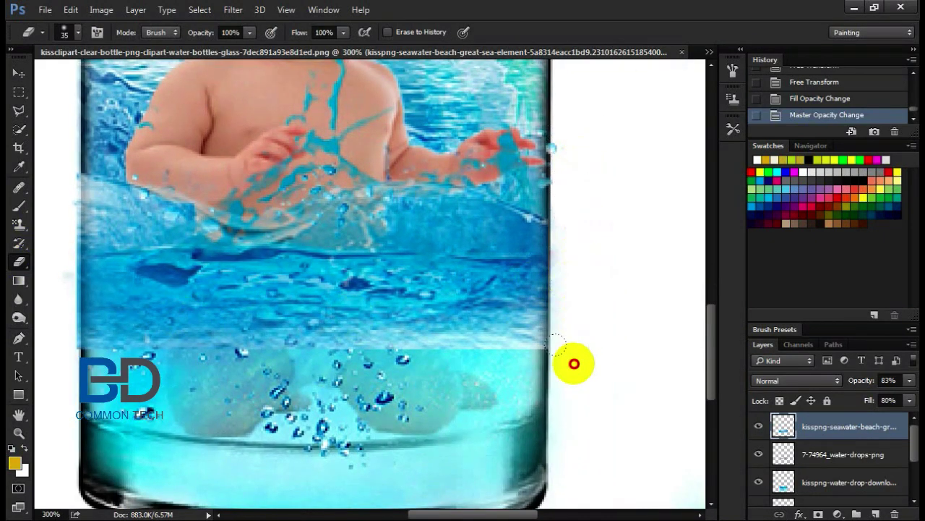
left_click_drag(558, 217, 553, 199)
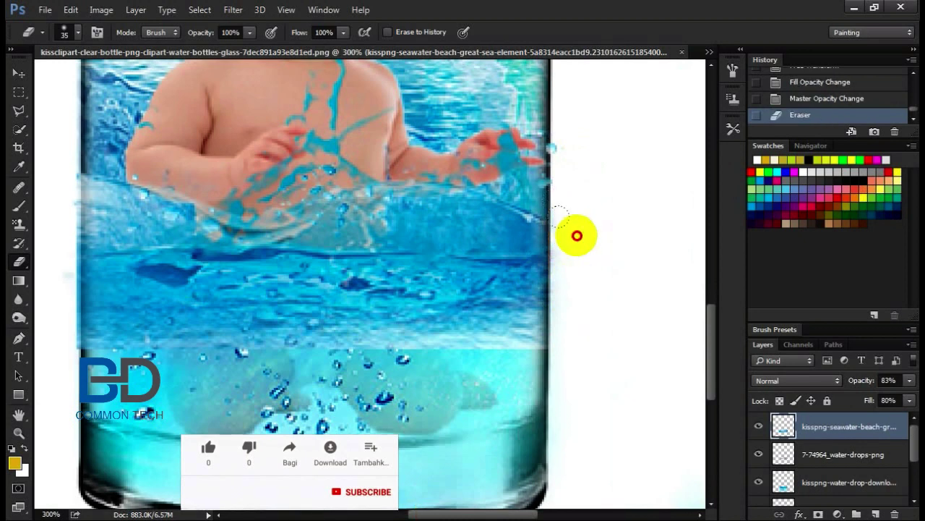
left_click_drag(563, 304, 499, 300)
left_click_drag(216, 225, 311, 203)
left_click_drag(164, 162, 155, 352)
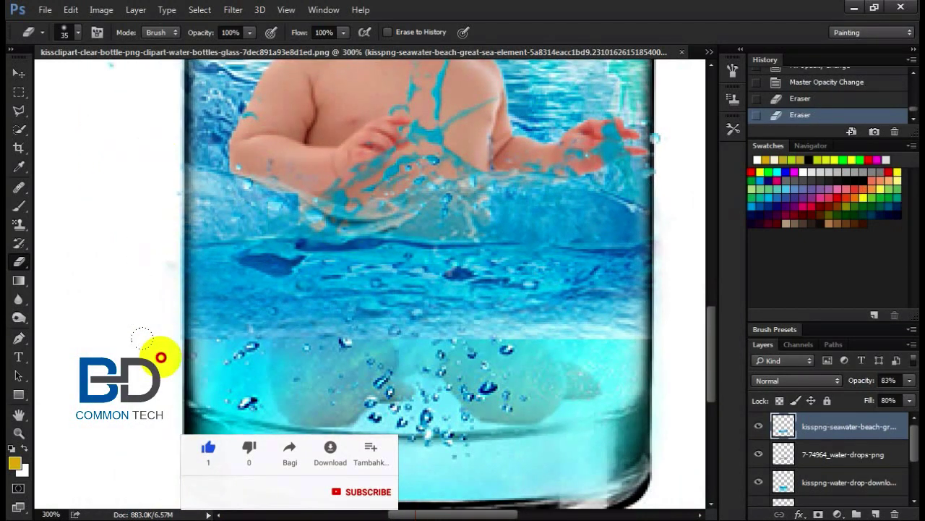
scroll(296, 261, "down", 3)
left_click_drag(193, 277, 665, 264)
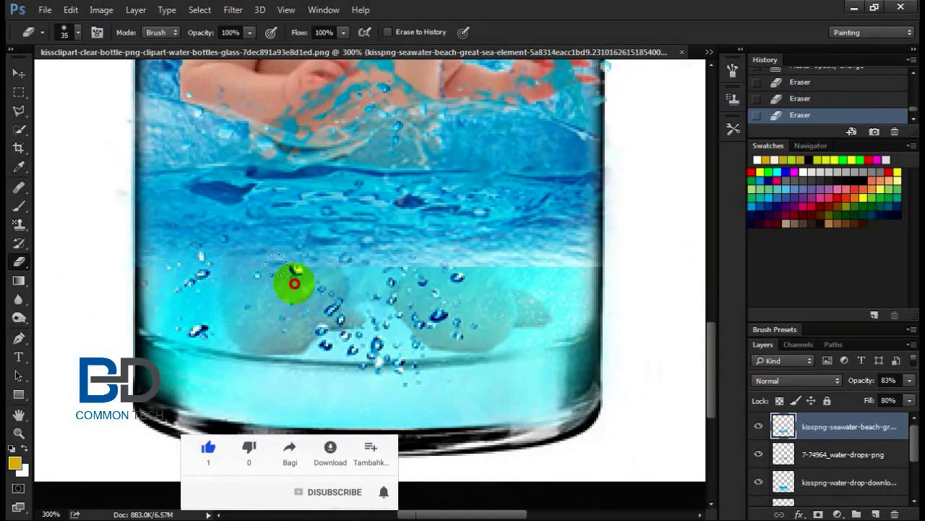
Erase the green blobs on the bottle's left side and baby's chest, then bring in the sunburst image
key("ctrl+space")
left_click(334, 175, "alt")
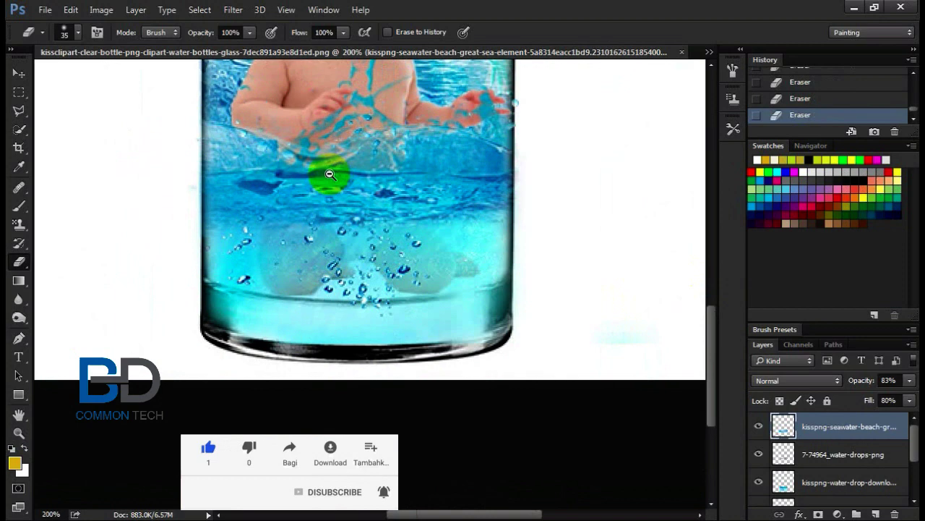
left_click(387, 134, "alt")
left_click(311, 332)
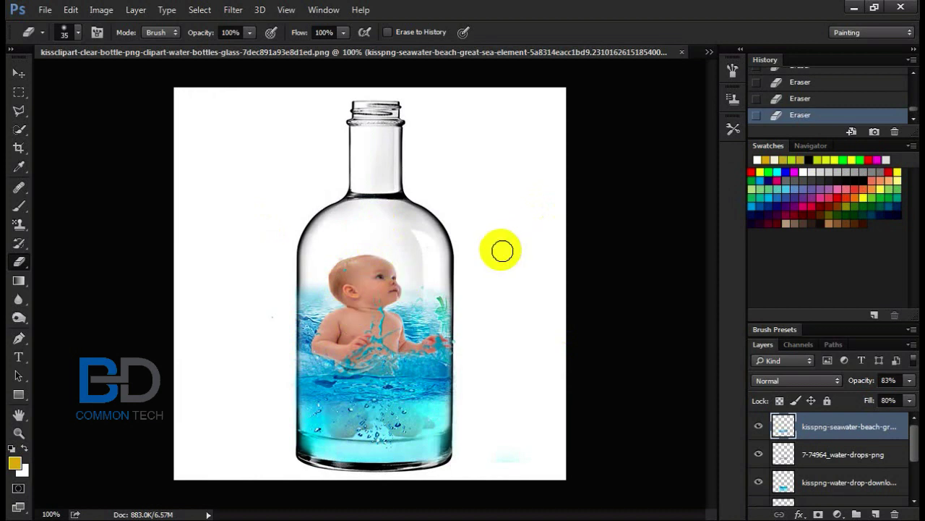
left_click(387, 329)
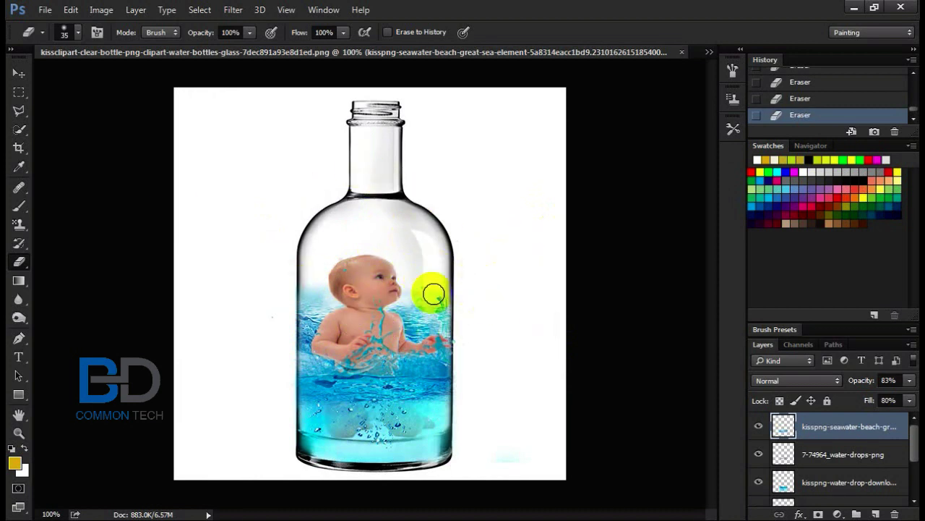
left_click(853, 9)
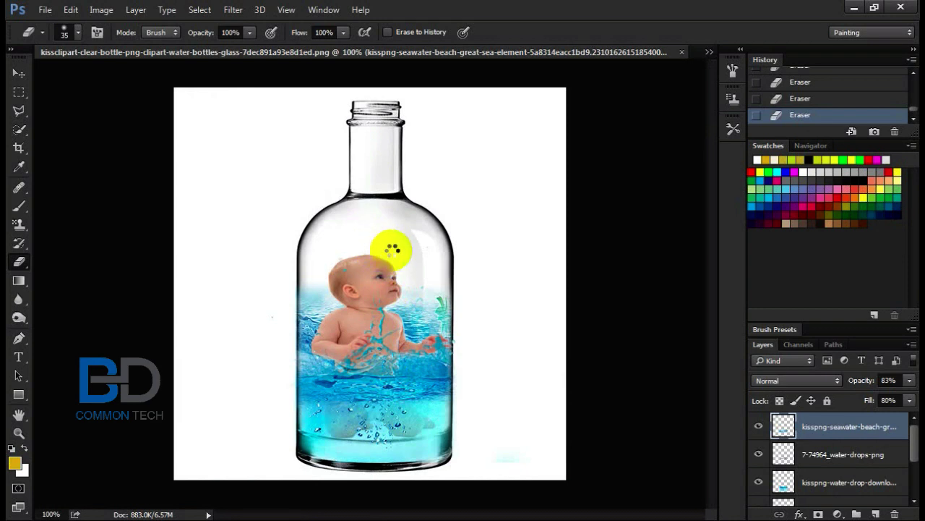
left_click_drag(391, 252, 392, 253)
Move the sunburst up and right, shrink it, commit, and rasterize its layer
mouse_move(360, 317)
left_mouse_down()
mouse_move(388, 277)
mouse_move(383, 285)
left_mouse_up()
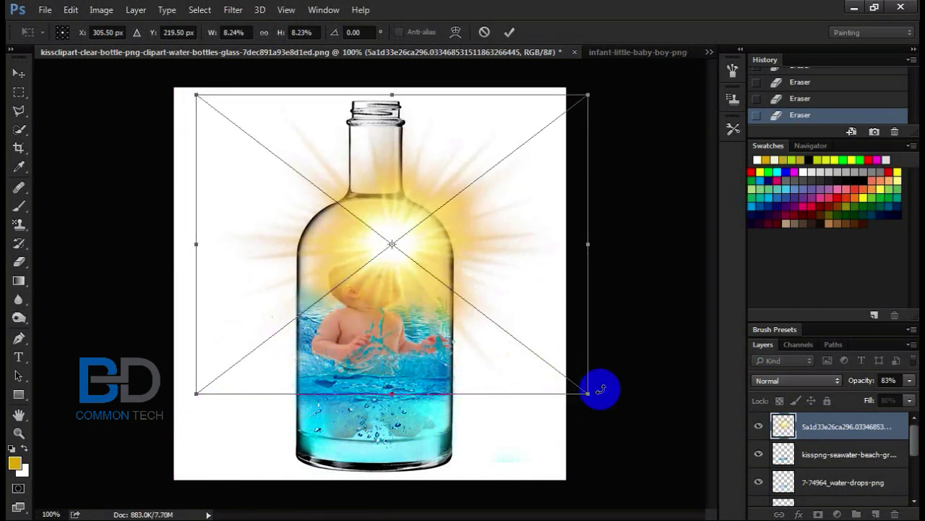
left_click_drag(577, 392, 533, 357)
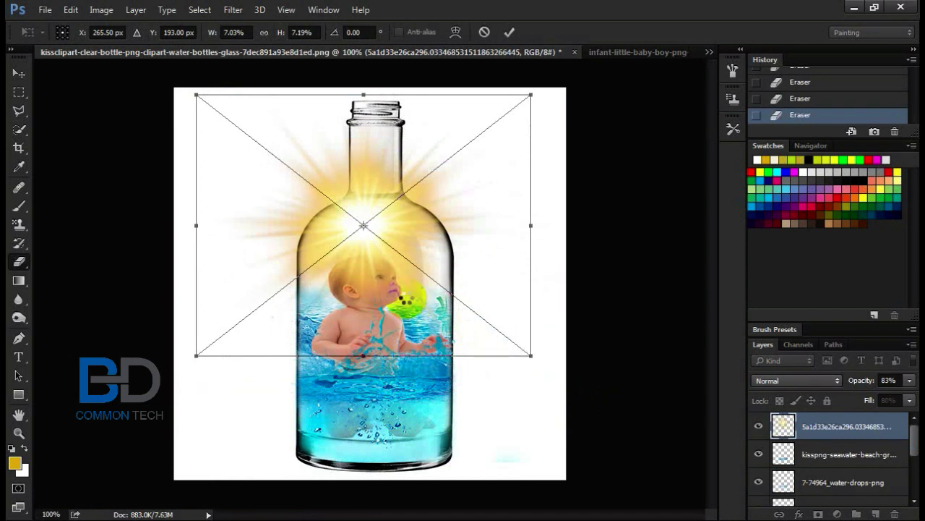
key("Return")
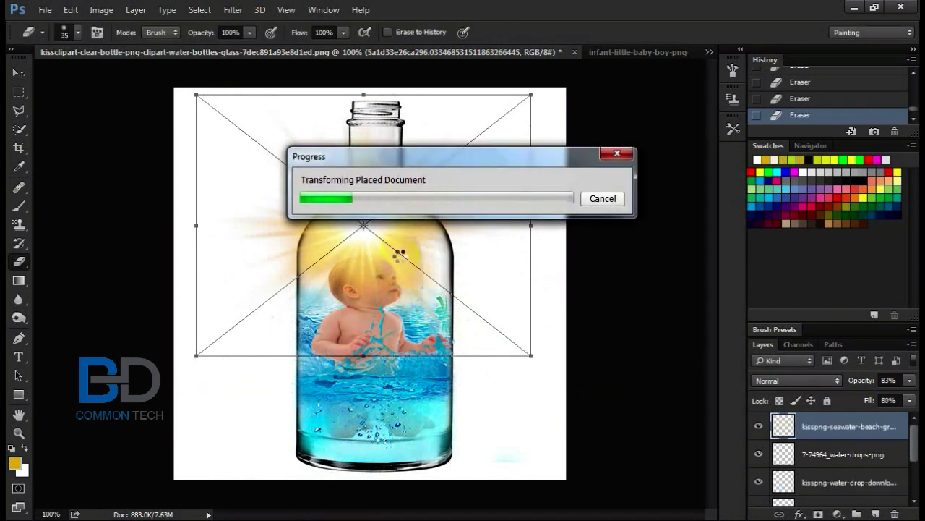
left_click(363, 235)
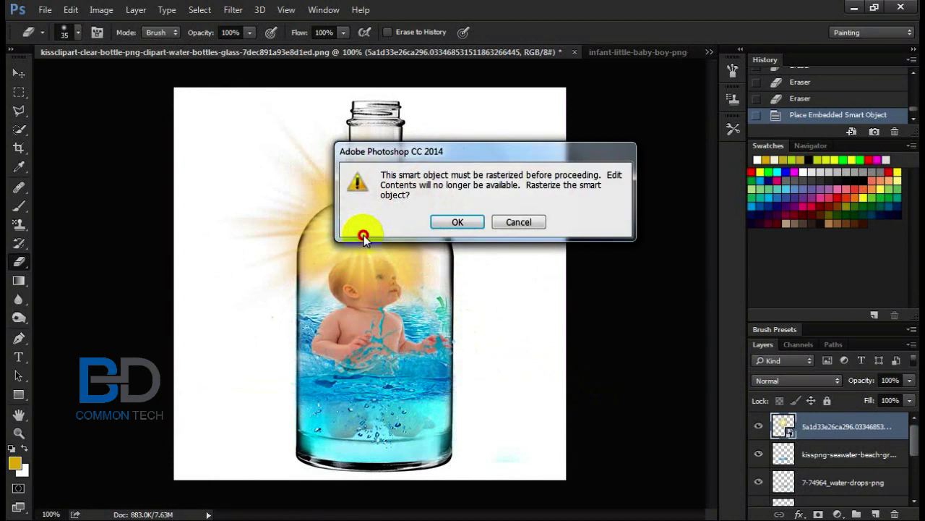
left_click(455, 222)
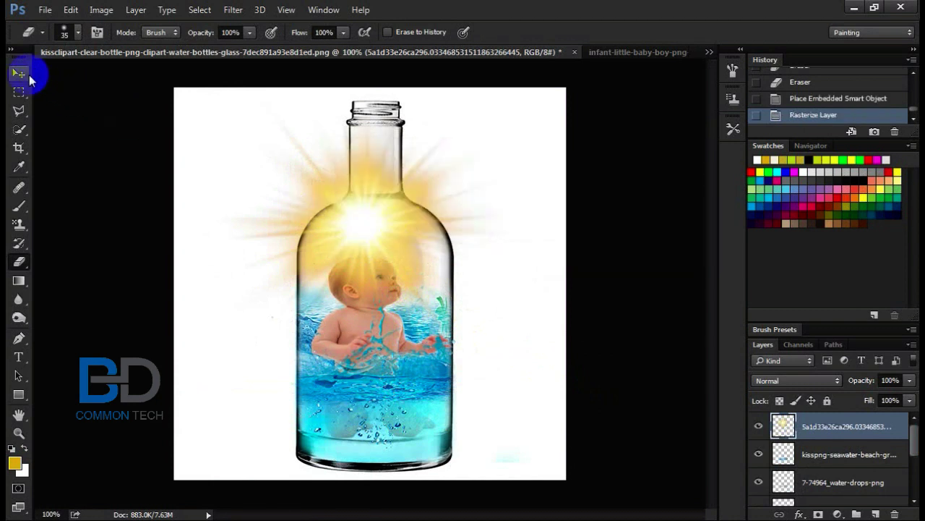
left_click(19, 74)
Nudge the glow, then drag its layer down the stack to just above Layer 0
mouse_move(372, 238)
left_mouse_down()
mouse_move(394, 267)
mouse_move(374, 258)
left_mouse_up()
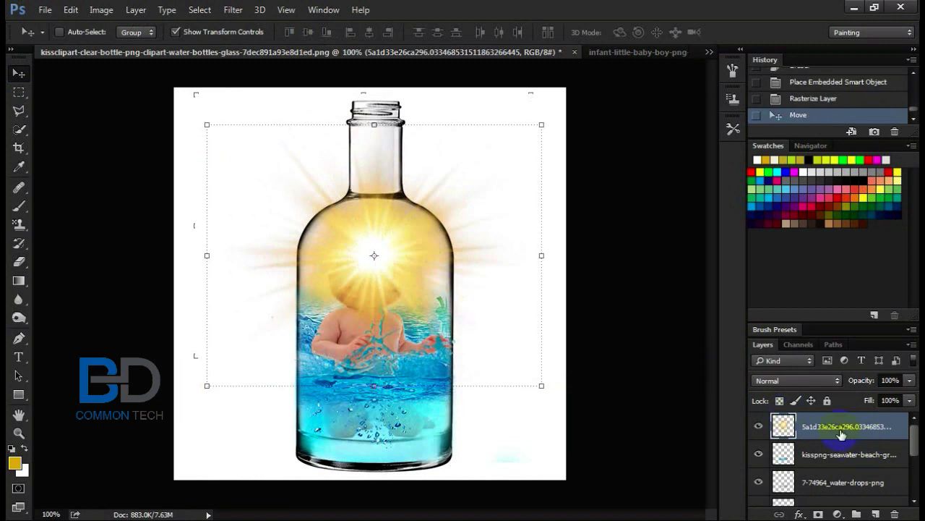
left_click_drag(835, 428, 828, 490)
scroll(828, 488, "down", 1)
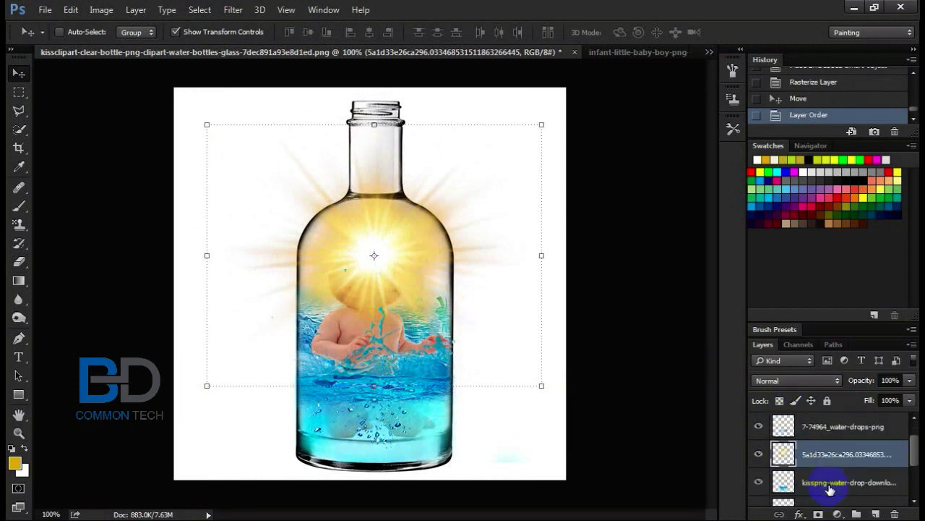
scroll(831, 455, "down", 1)
mouse_move(833, 426)
left_mouse_down()
mouse_move(824, 477)
mouse_move(829, 470)
left_mouse_up()
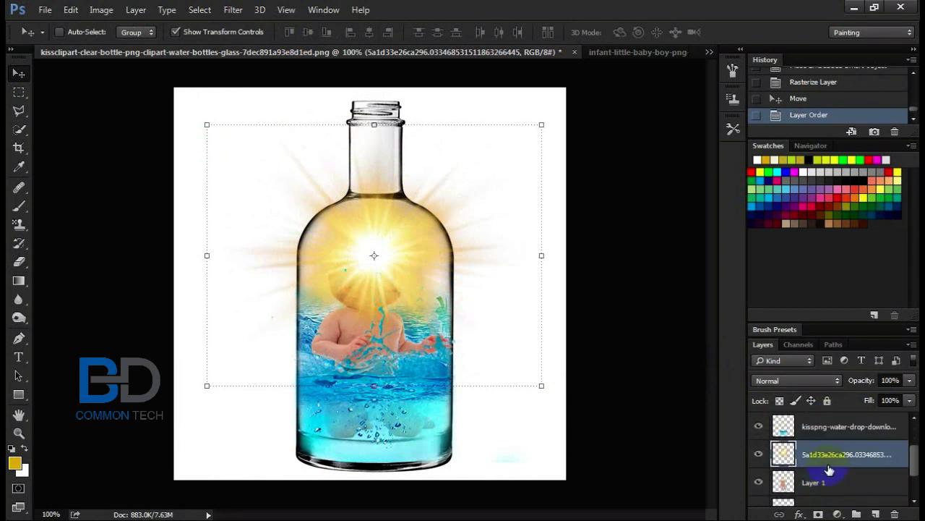
left_click_drag(841, 474, 832, 491)
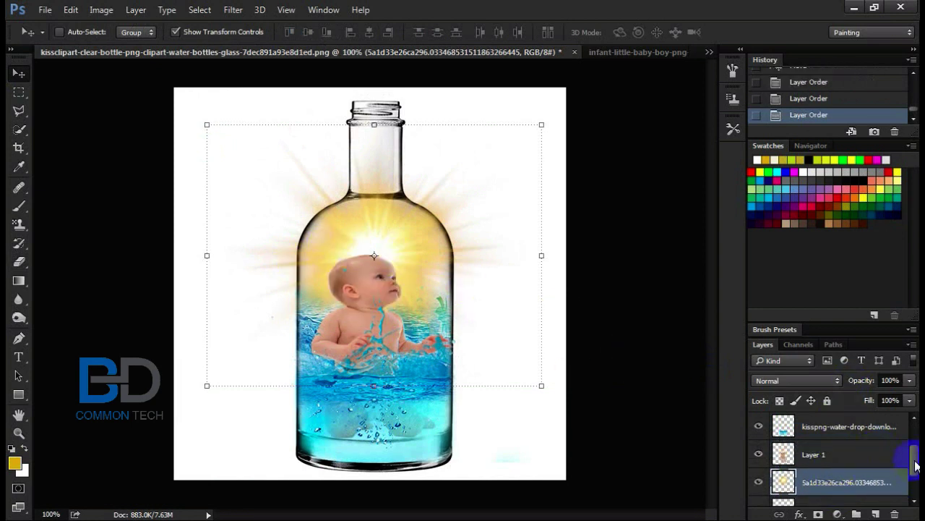
scroll(828, 426, "down", 1)
scroll(828, 427, "down", 1)
left_click_drag(824, 429, 814, 490)
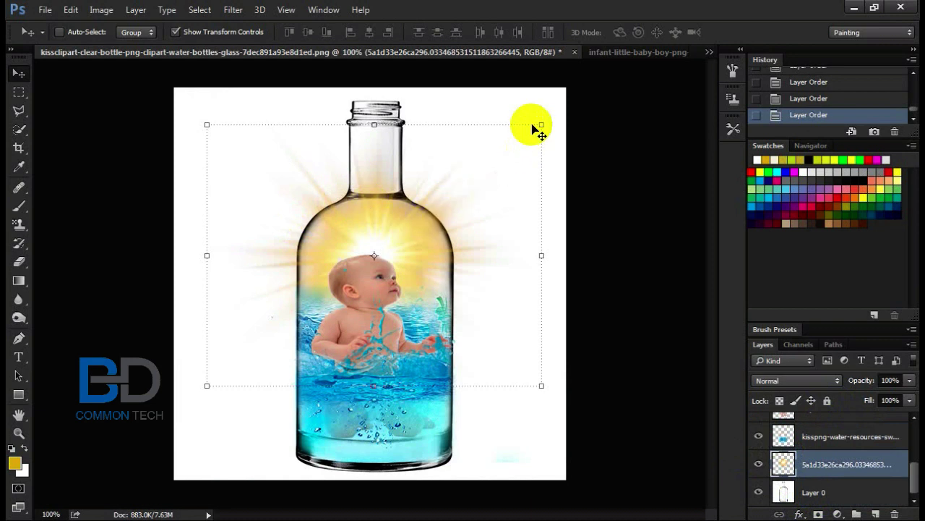
Scale the glow to about 91% and centre it behind the baby's head
left_click_drag(541, 125, 482, 154)
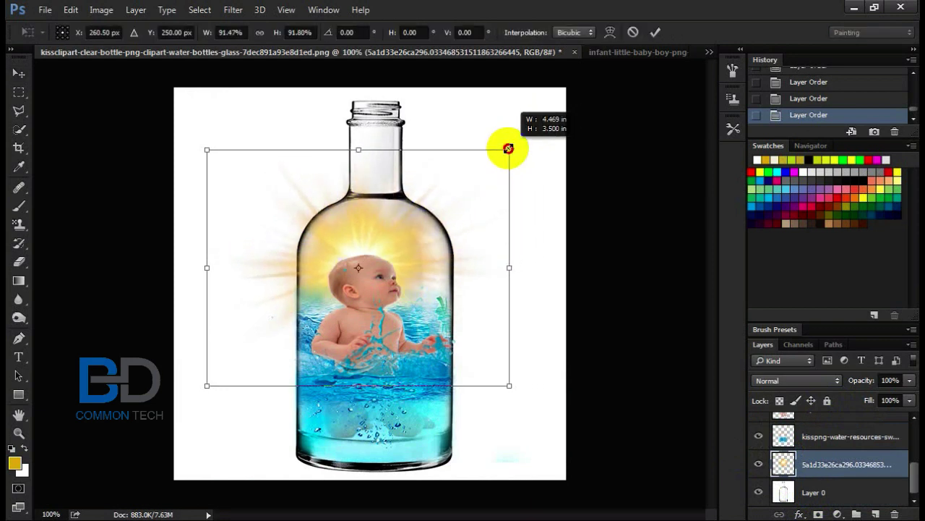
key("Return")
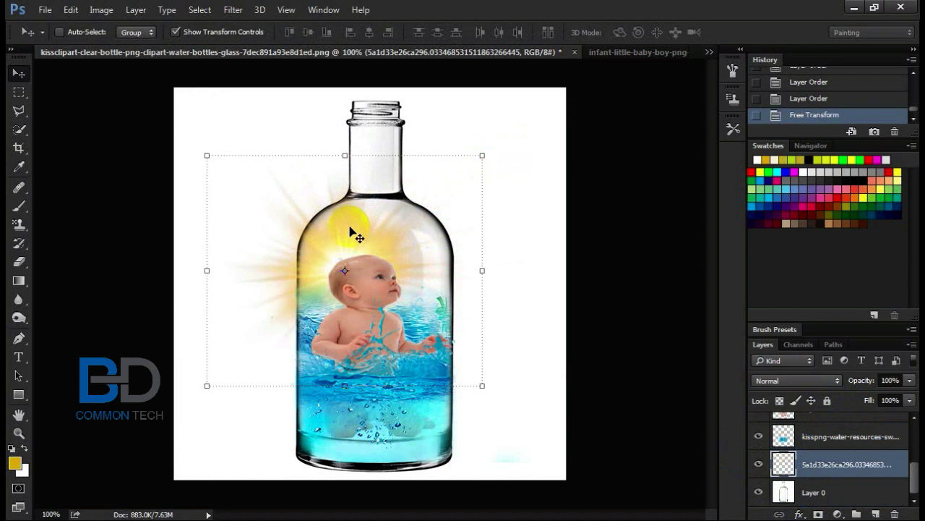
left_click_drag(367, 223, 383, 233)
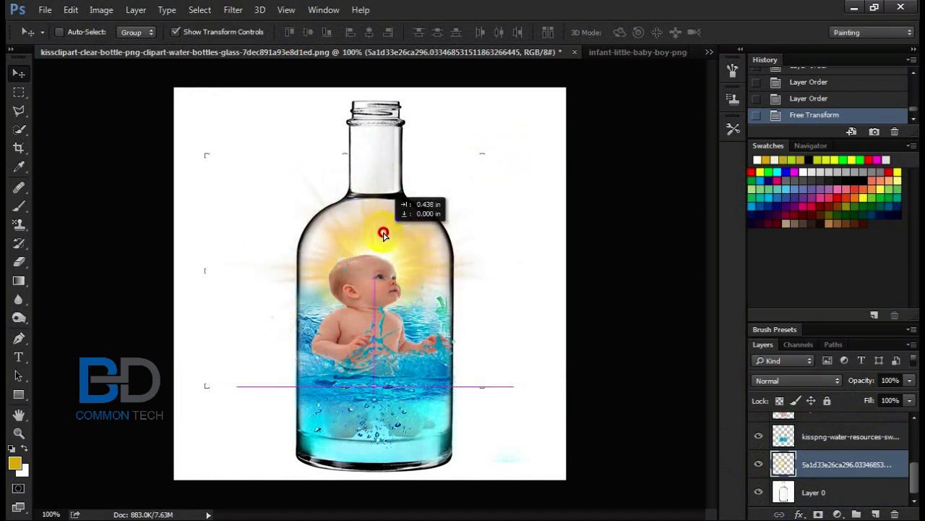
left_click_drag(383, 232, 411, 205)
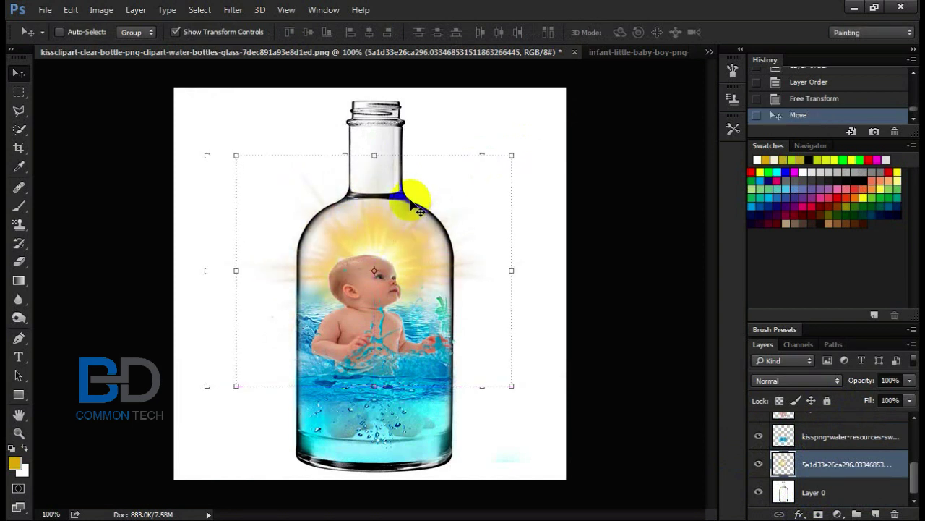
key("Right")
key("Right")
key("Right")
key("Right")
key("Right")
key("Right")
key("Right")
key("Down")
key("Down")
key("Down")
key("Down")
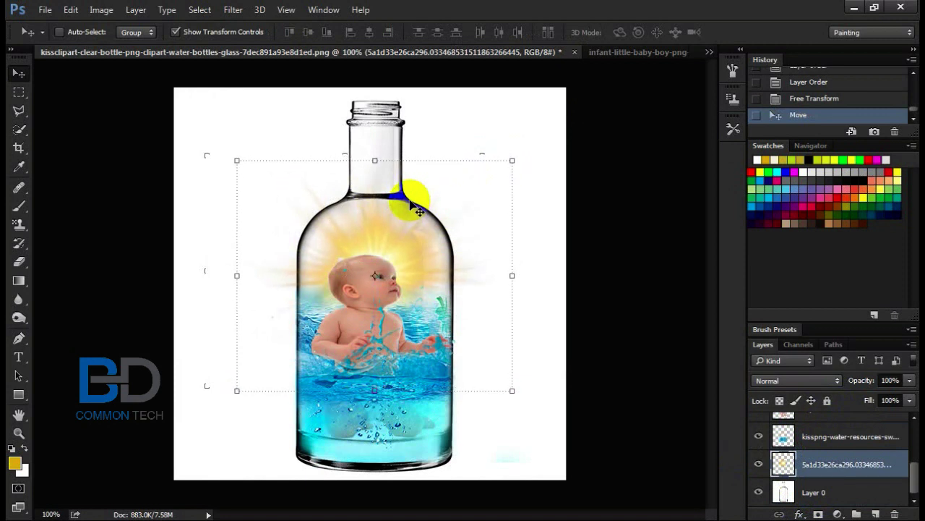
Apply a 25-pixel Box Blur to the sunburst glow
left_click(233, 9)
mouse_move(246, 154)
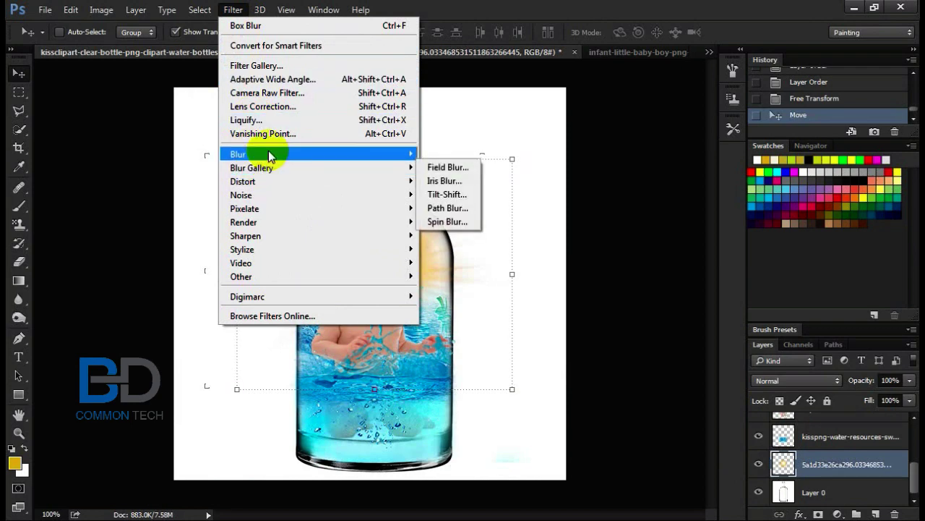
left_click(448, 195)
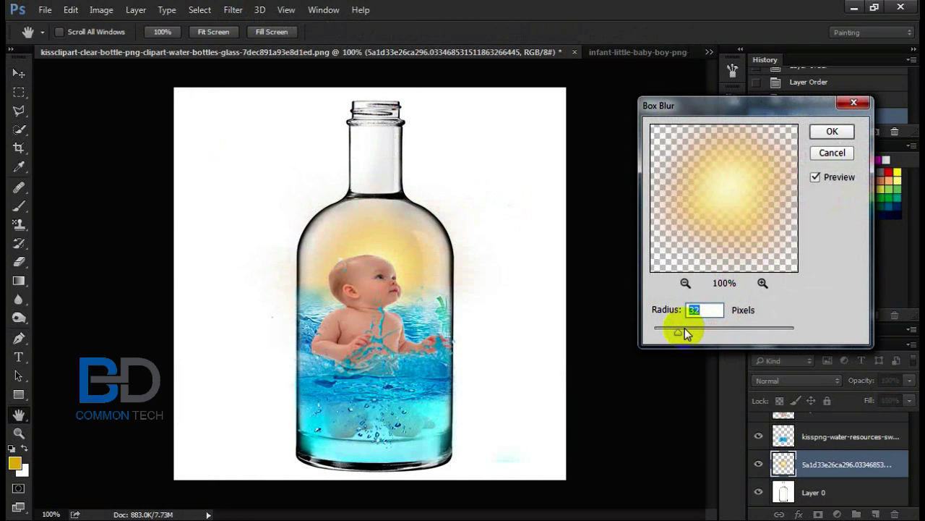
left_click(673, 351)
left_click_drag(675, 332, 663, 325)
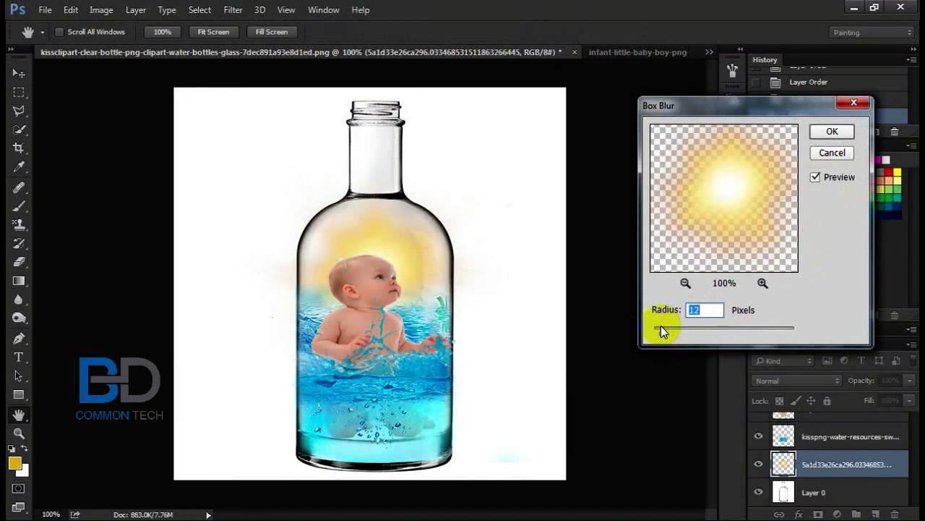
left_click(709, 328)
left_click(673, 329)
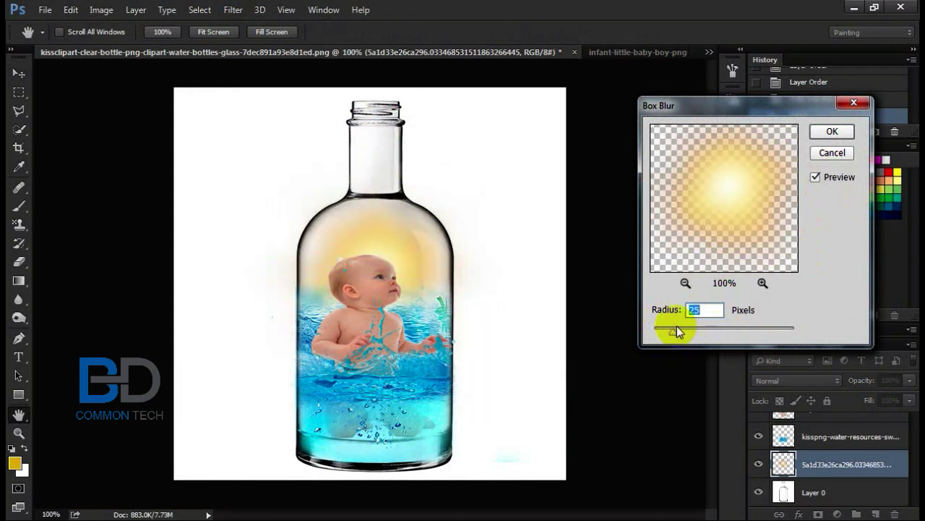
left_click(827, 134)
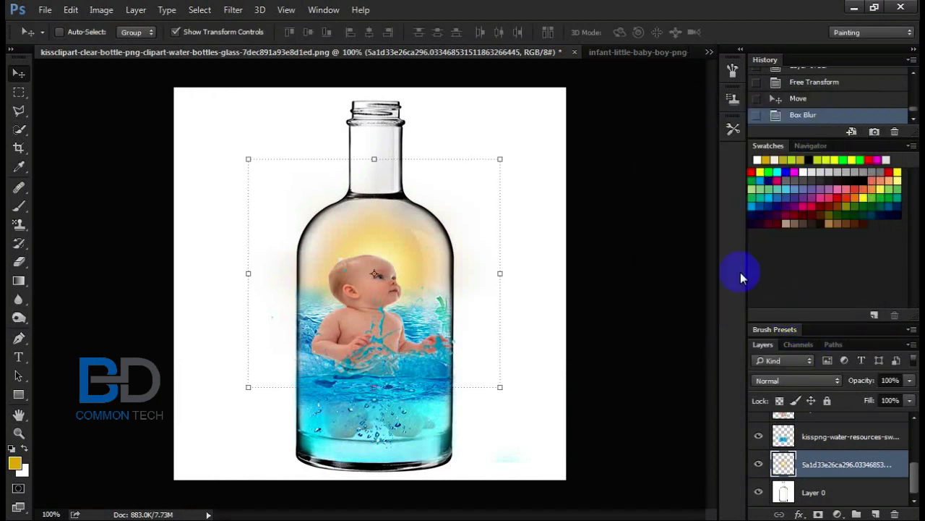
Enlarge the blurred glow slightly, shift it left and down, commit, and add a new layer
left_click_drag(500, 159, 531, 136)
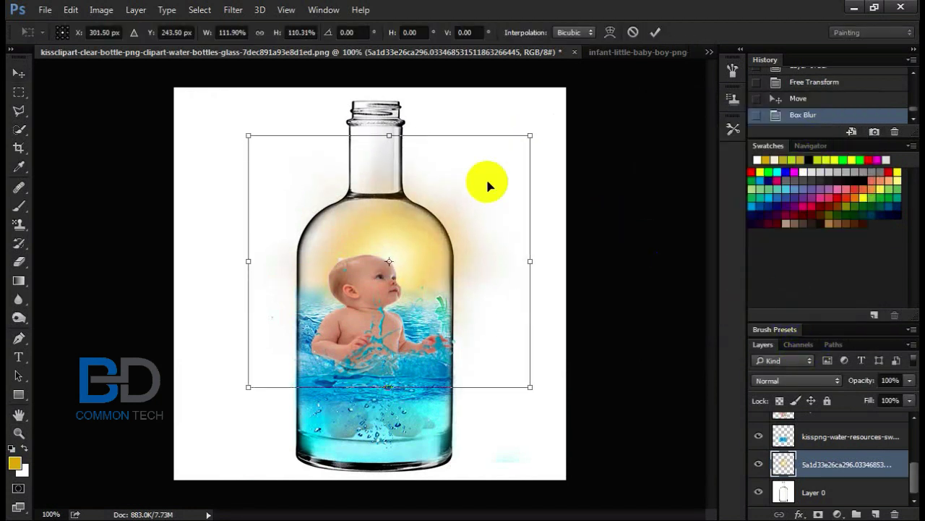
mouse_move(456, 231)
left_mouse_down()
mouse_move(431, 237)
mouse_move(441, 235)
left_mouse_up()
key("Return")
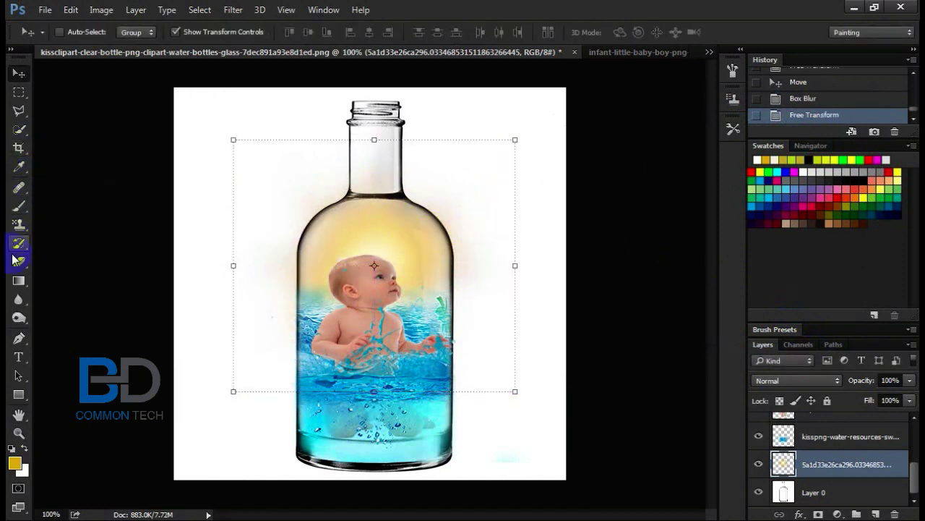
left_click(18, 93)
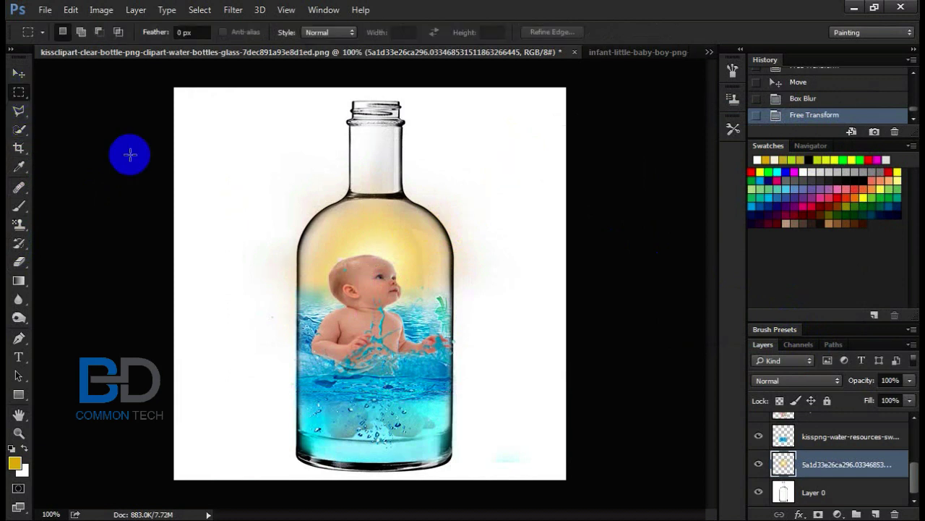
left_click(415, 394, "alt")
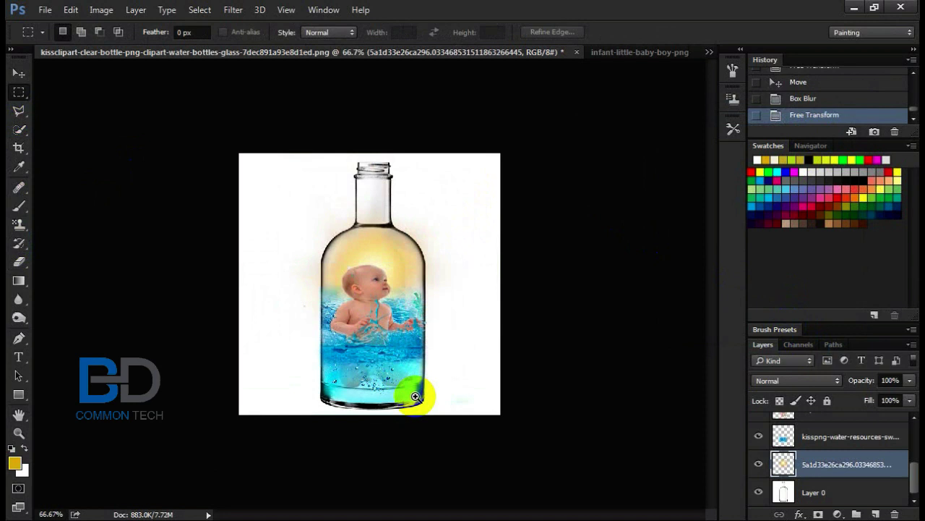
left_click_drag(281, 305, 390, 413)
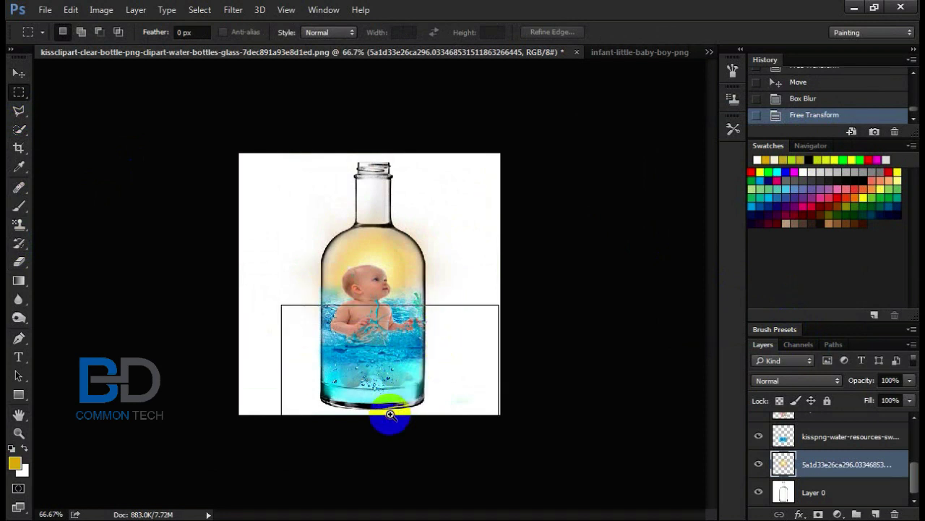
left_click(391, 414)
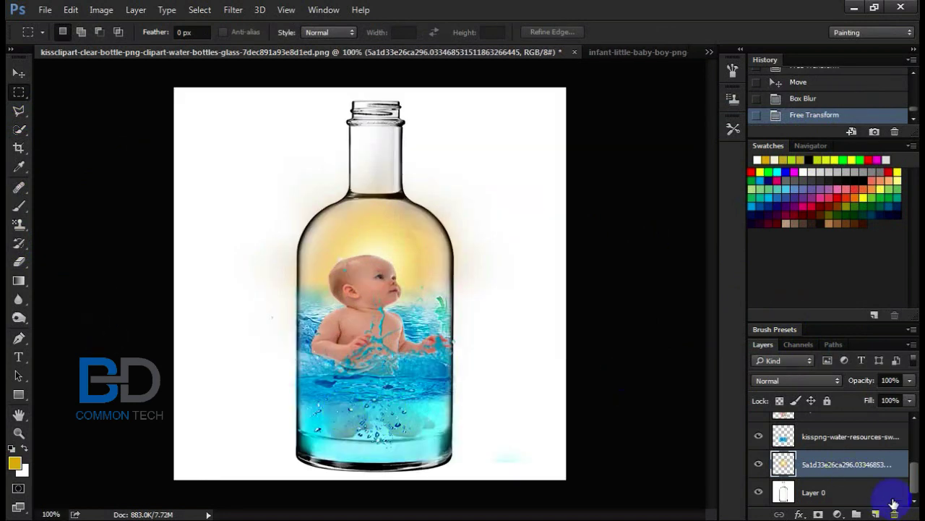
left_click(875, 513)
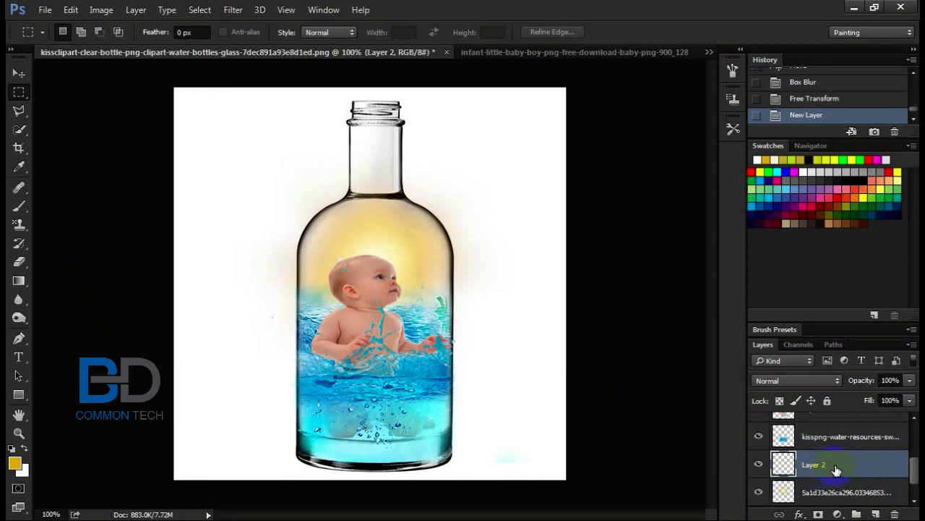
Place Layer 2 above Layer 0 and set the brush colour to near-black 0f0c00
scroll(837, 470, "down", 1)
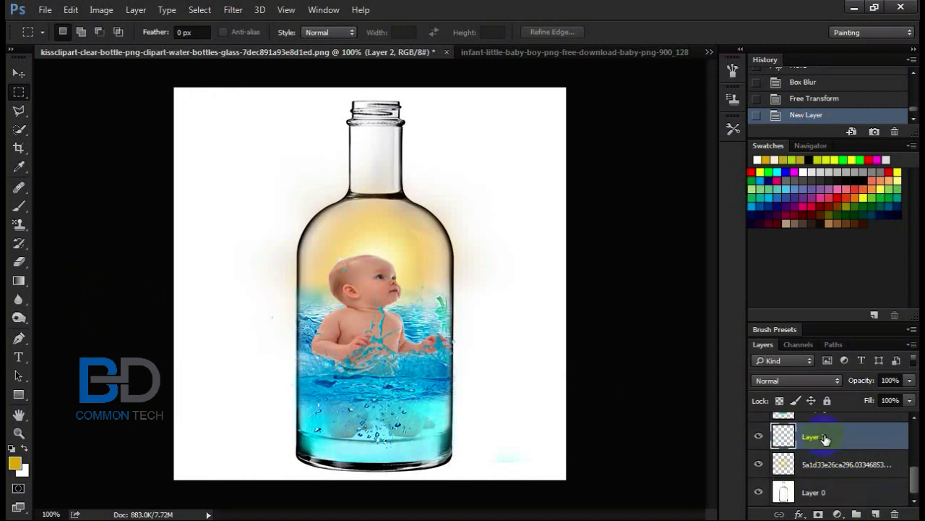
left_click_drag(825, 438, 815, 482)
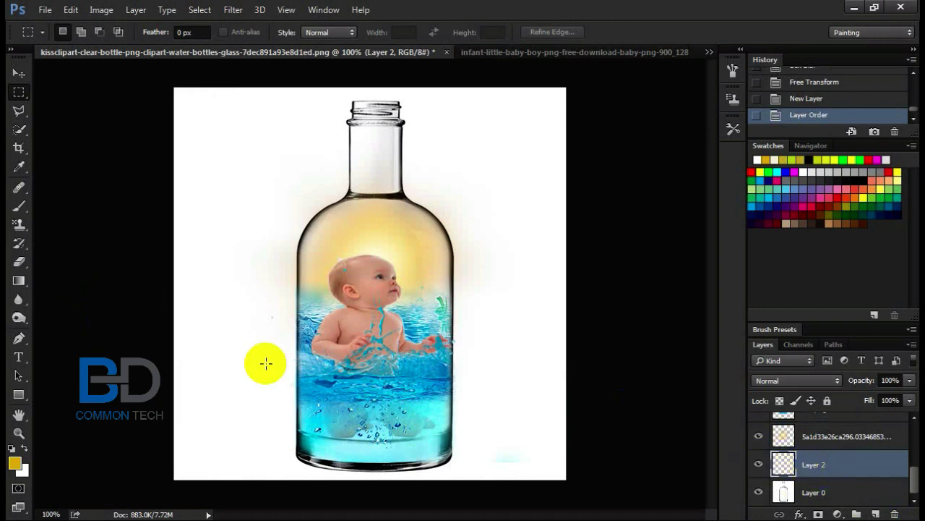
left_click(22, 205)
left_click(23, 449)
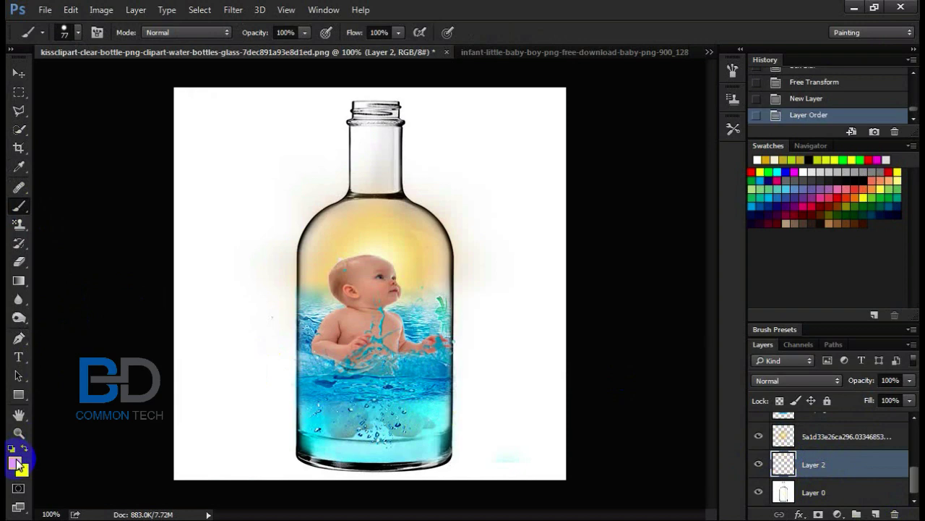
left_click(14, 462)
left_click(669, 319)
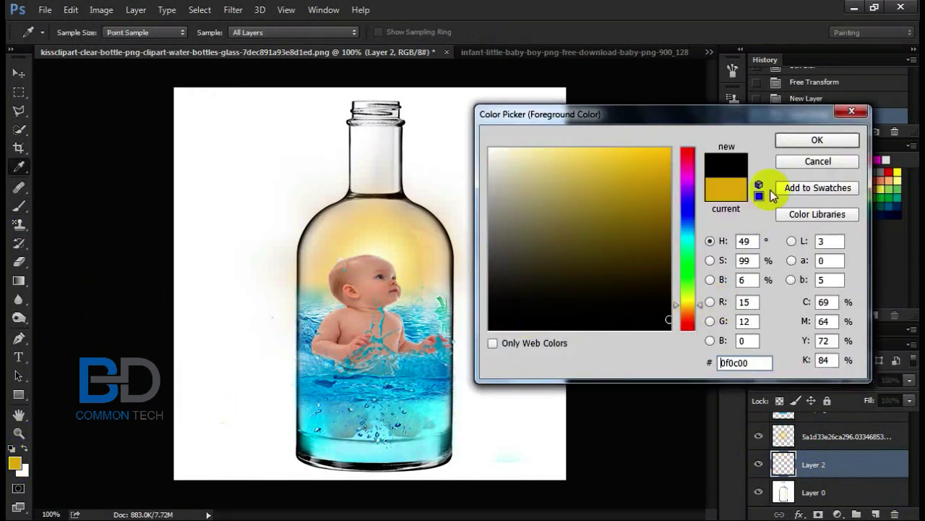
left_click(795, 141)
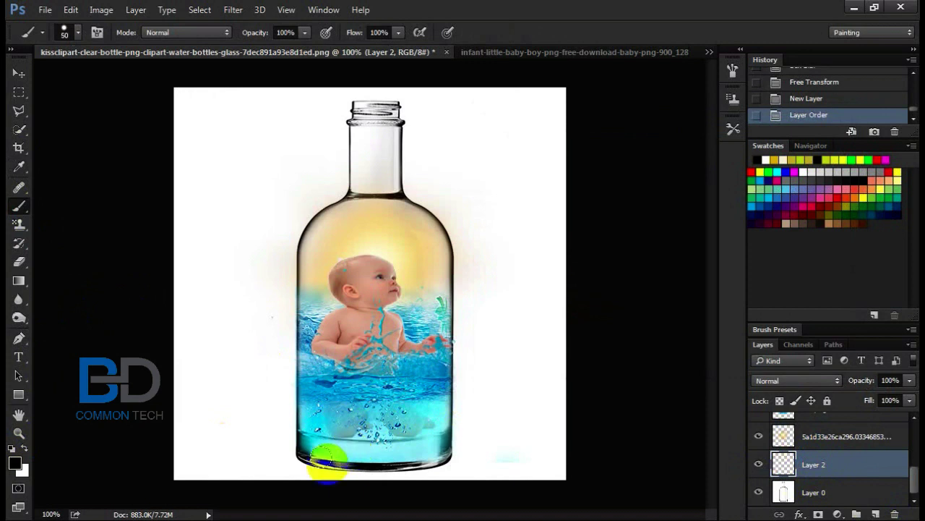
left_click_drag(327, 460, 298, 460)
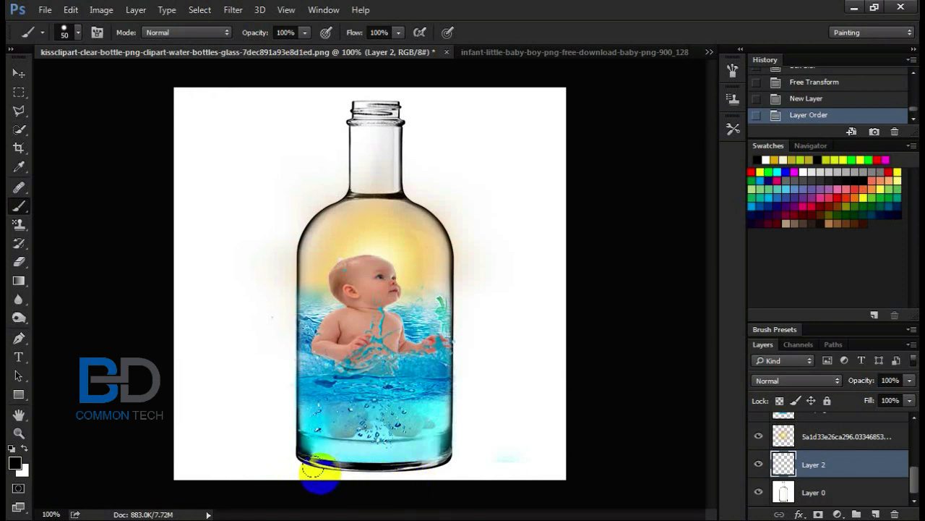
Paint a near-black band along the bottle's bottom edge, undoing and redoing the first attempt
left_click_drag(321, 473, 387, 476)
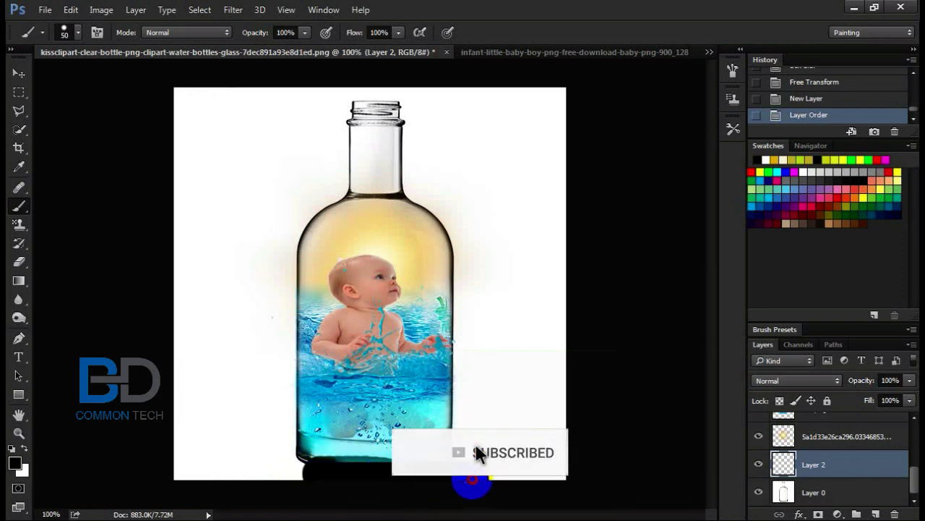
mouse_move(440, 483)
left_mouse_down()
mouse_move(327, 483)
mouse_move(350, 481)
left_mouse_up()
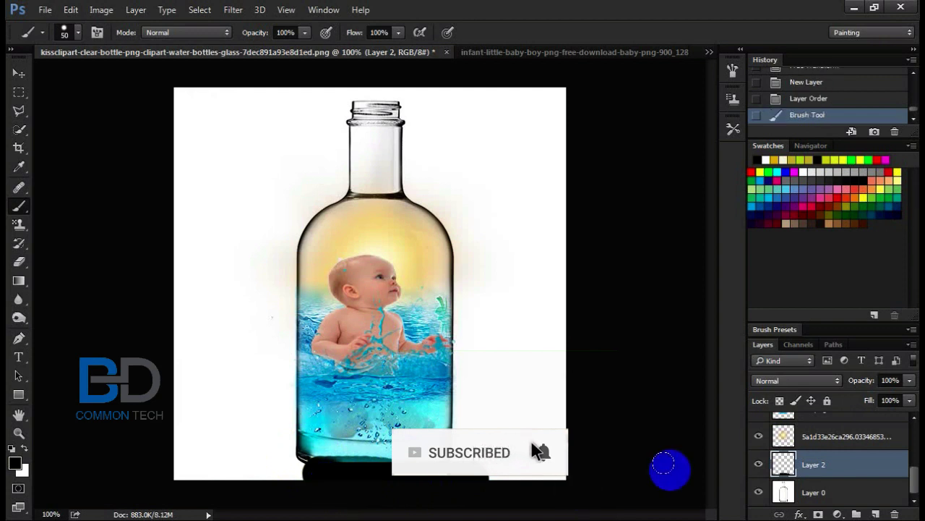
left_click(802, 98)
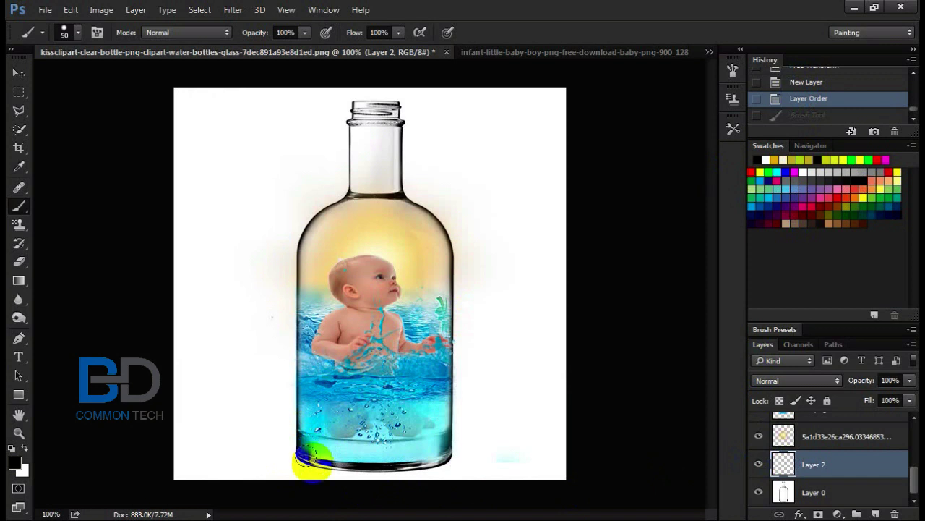
mouse_move(311, 460)
left_mouse_down()
mouse_move(438, 467)
mouse_move(423, 470)
left_mouse_up()
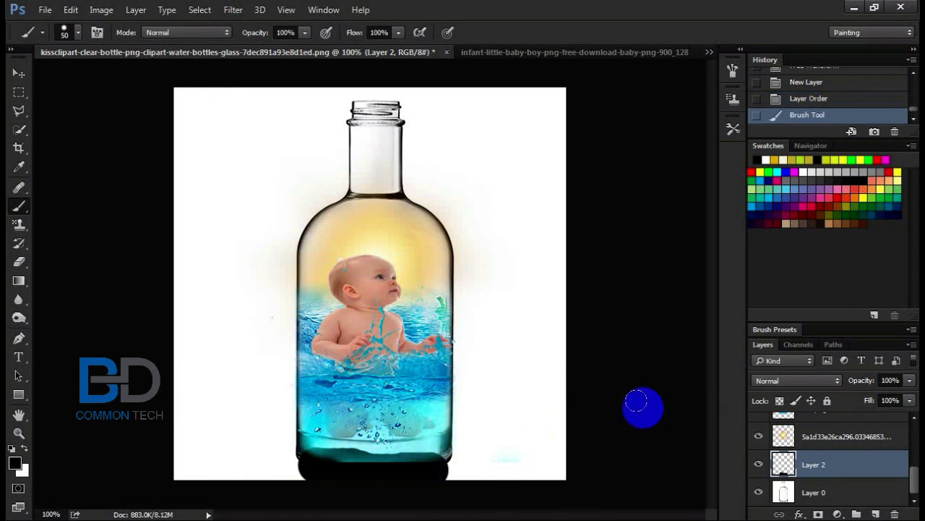
left_click(909, 399)
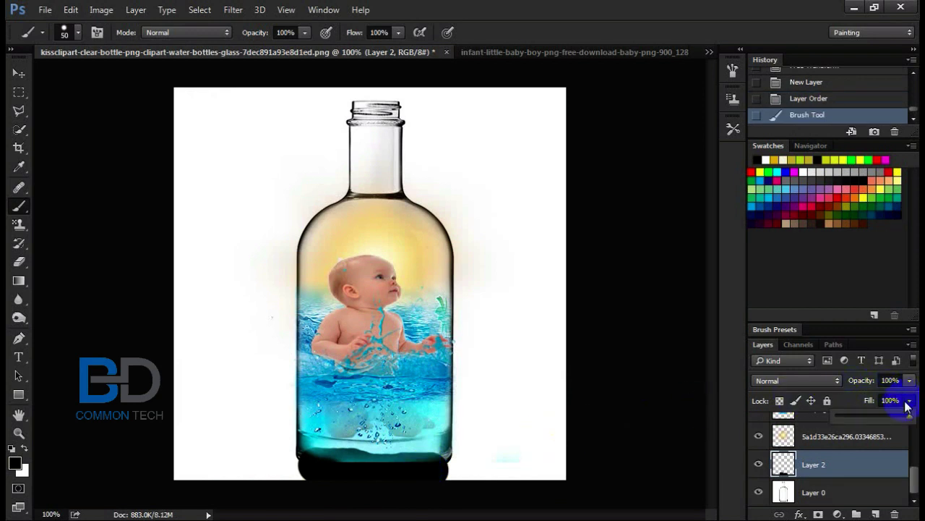
Adjust Layer 2's fill and lower its opacity to 70%
left_click(852, 413)
left_click_drag(853, 412, 861, 415)
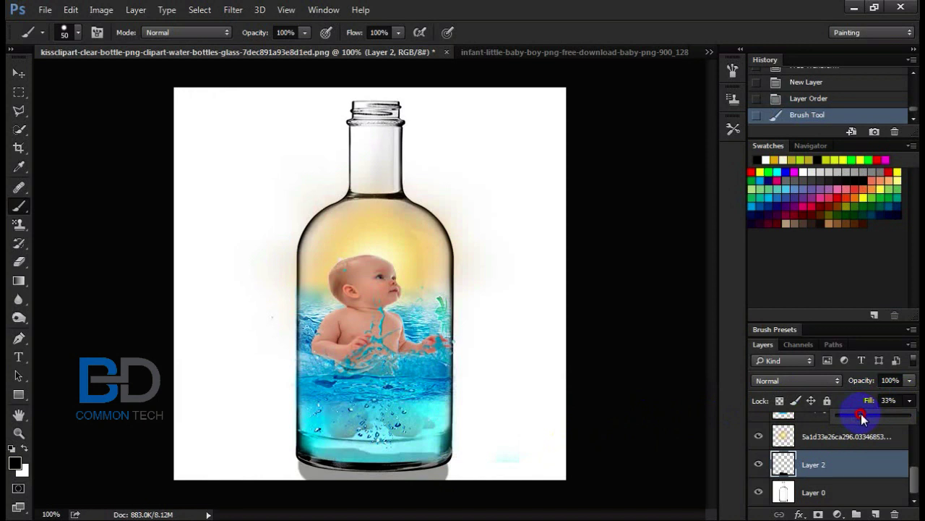
left_click(908, 381)
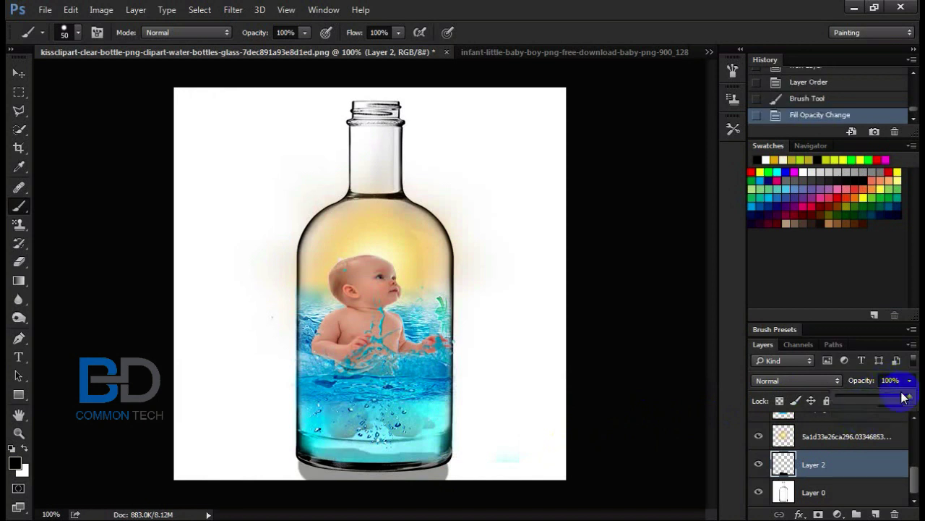
left_click(897, 400)
left_click_drag(889, 402, 888, 402)
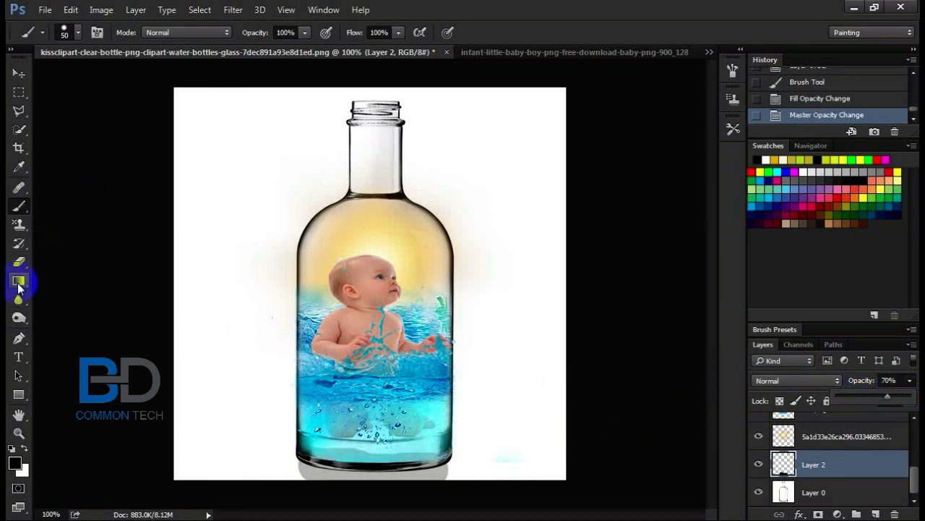
Erase the shadow inside the bottle's bottom and raise Layer 2's fill to 83%
left_click(19, 266)
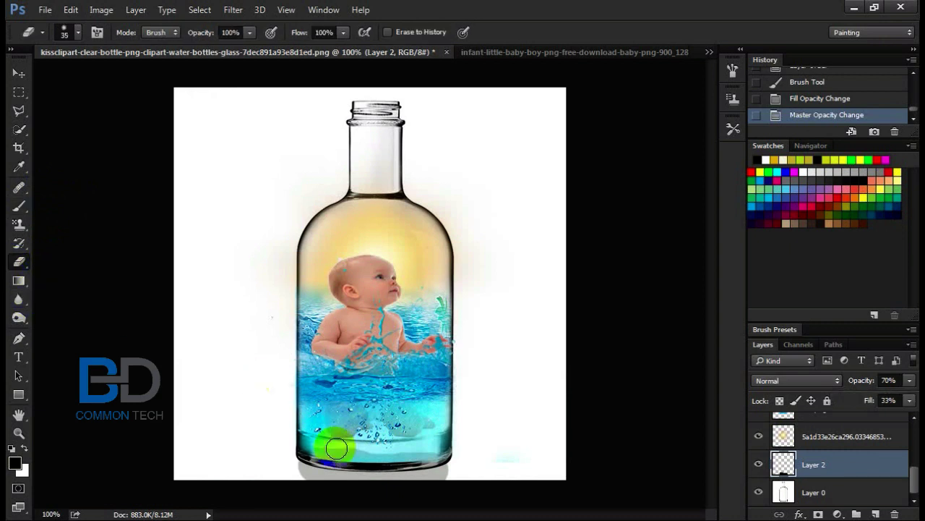
left_click_drag(353, 456, 405, 448)
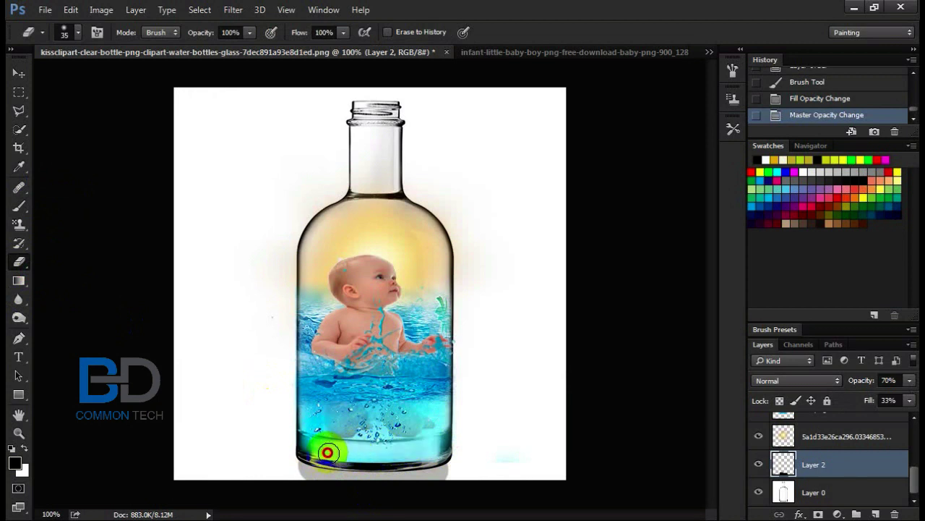
left_click_drag(406, 447, 273, 432)
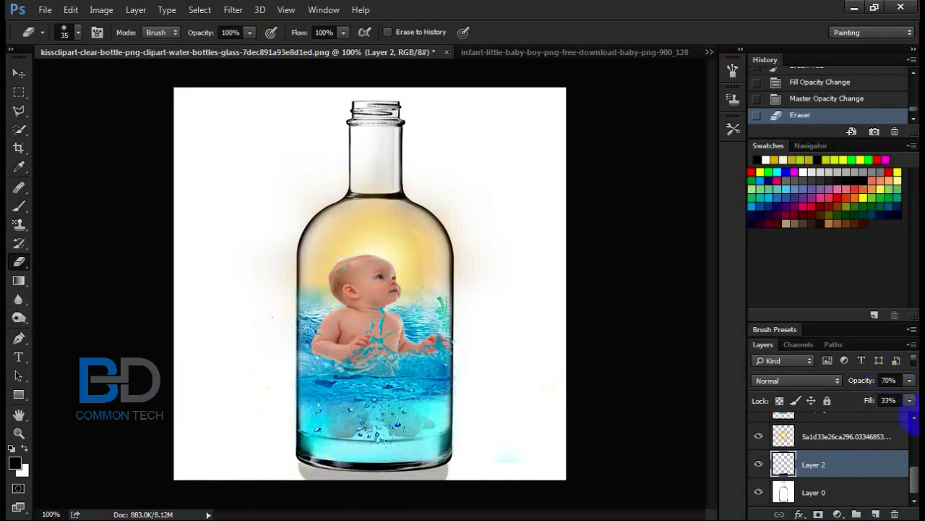
left_click(909, 400)
left_click_drag(880, 417, 900, 417)
left_click(450, 364)
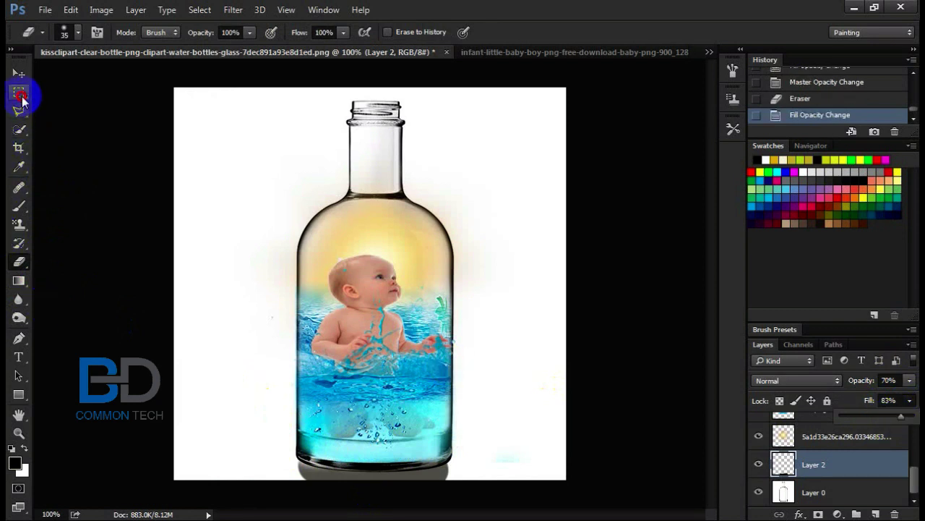
left_click(19, 92)
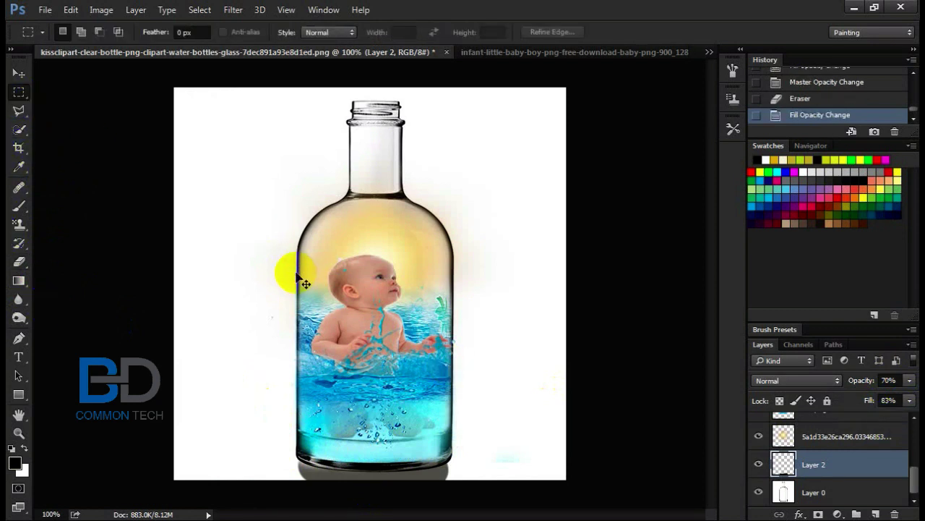
left_click(324, 294, "alt")
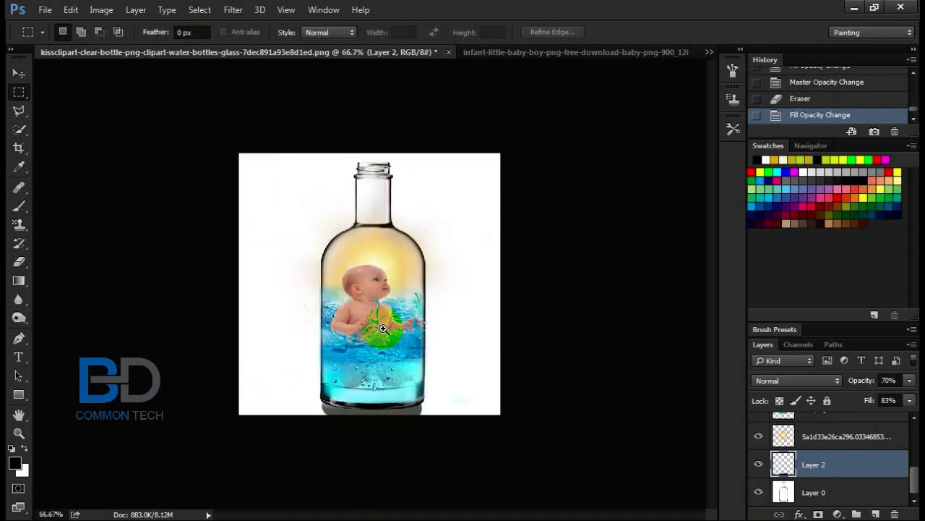